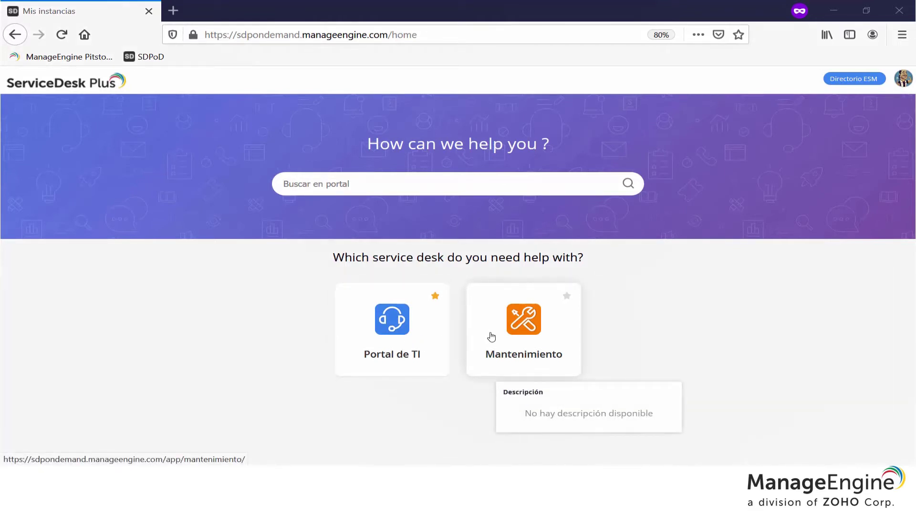
Open the Portal de TI service desk and look over its service dashboard.
click(405, 337)
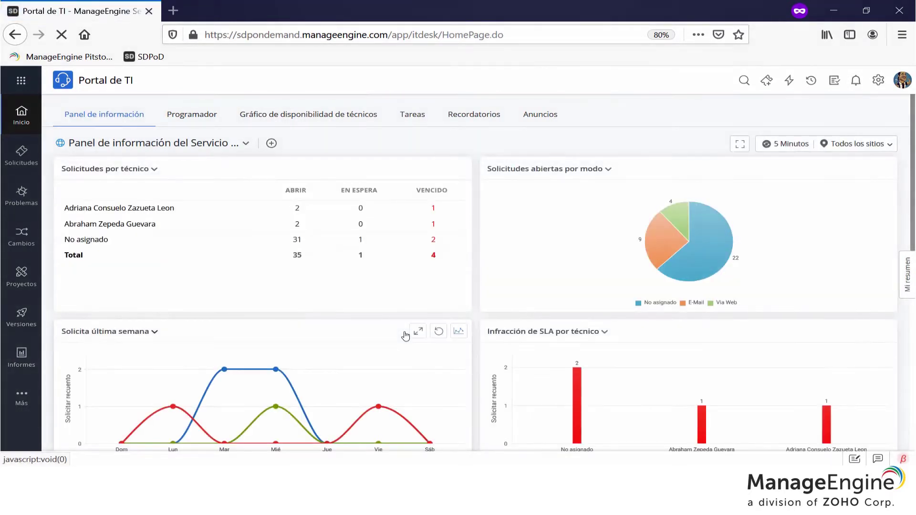
scroll(405, 335, down, 7)
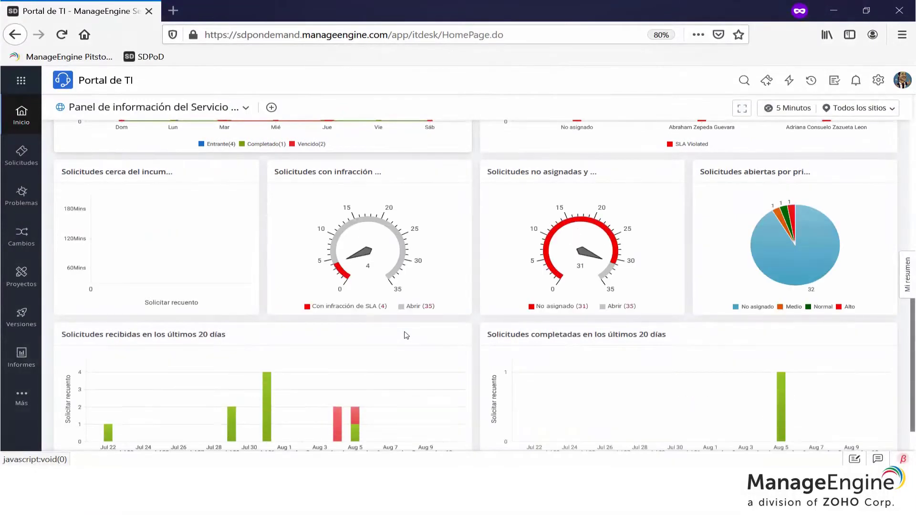
scroll(405, 336, up, 4)
scroll(405, 335, up, 2)
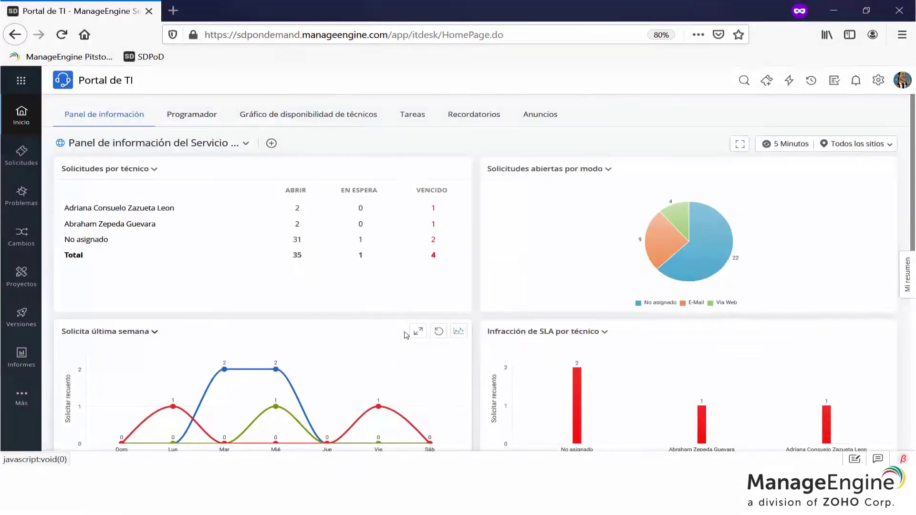
Switch the home dashboard to the assets one, Panel de información de activos.
click(246, 144)
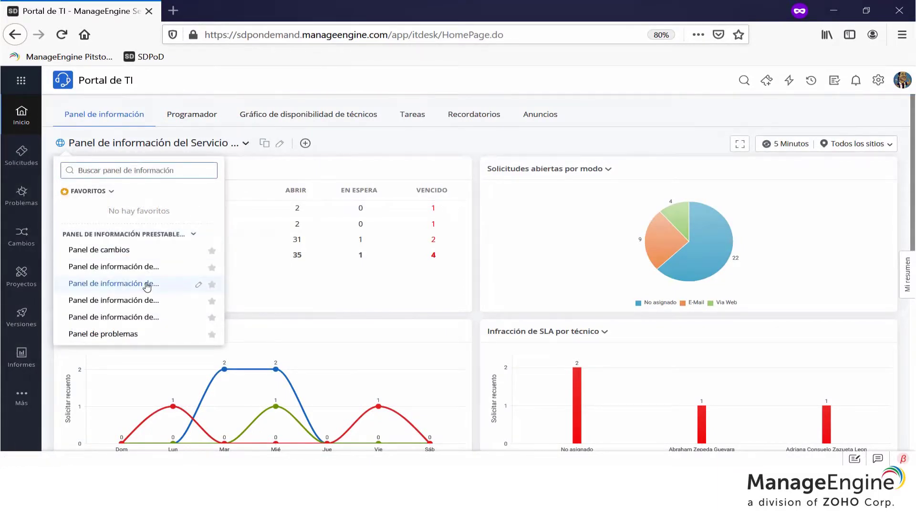
scroll(147, 286, down, 4)
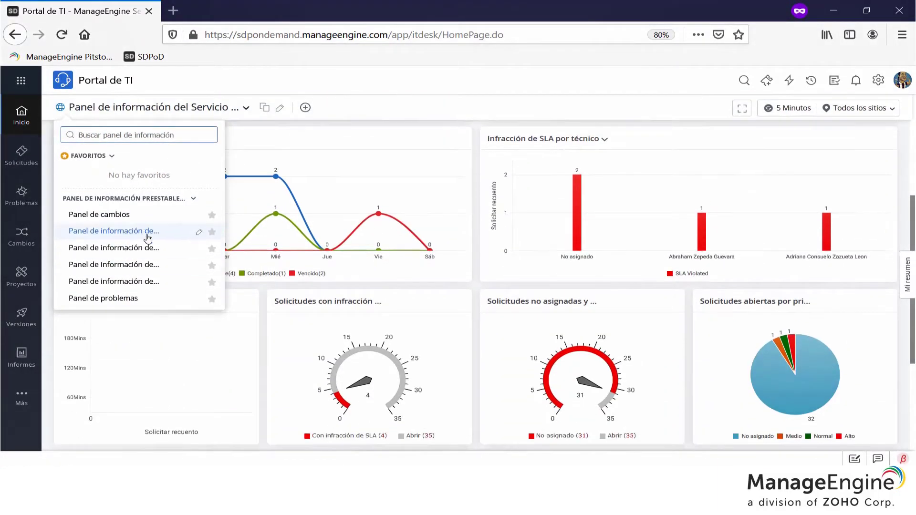
click(136, 265)
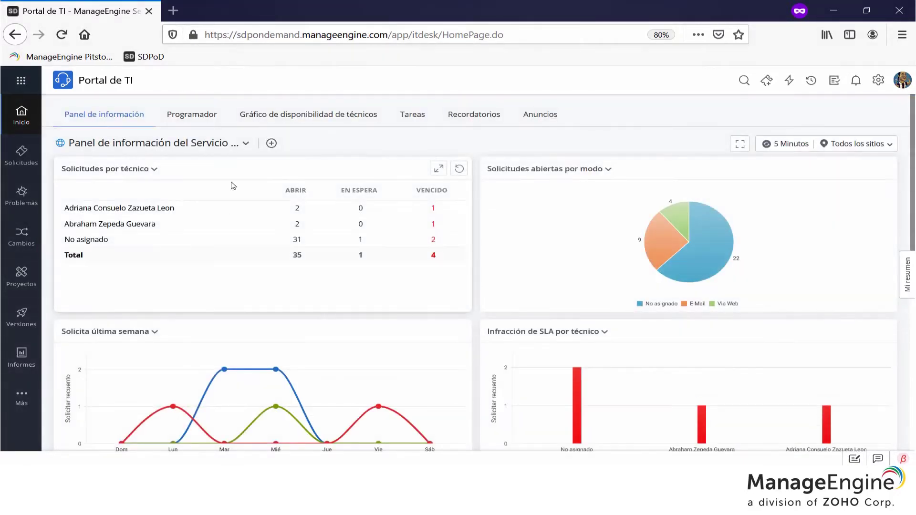
click(245, 145)
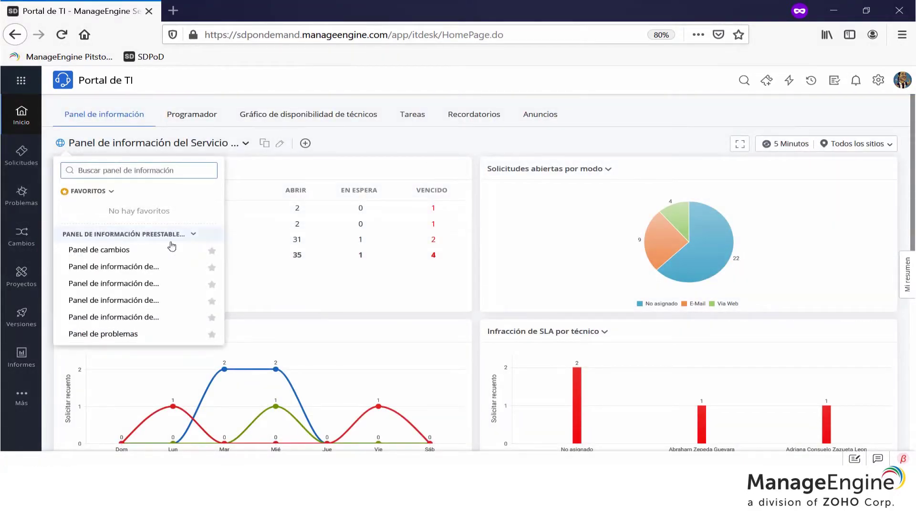
click(150, 268)
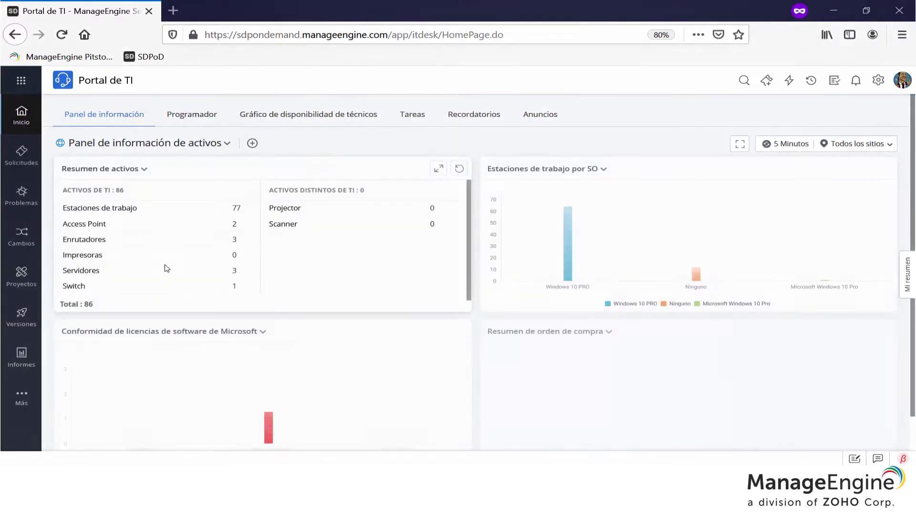
Show the predefined software dashboard, Panel de información del software, followed by Panel de cambios.
click(227, 145)
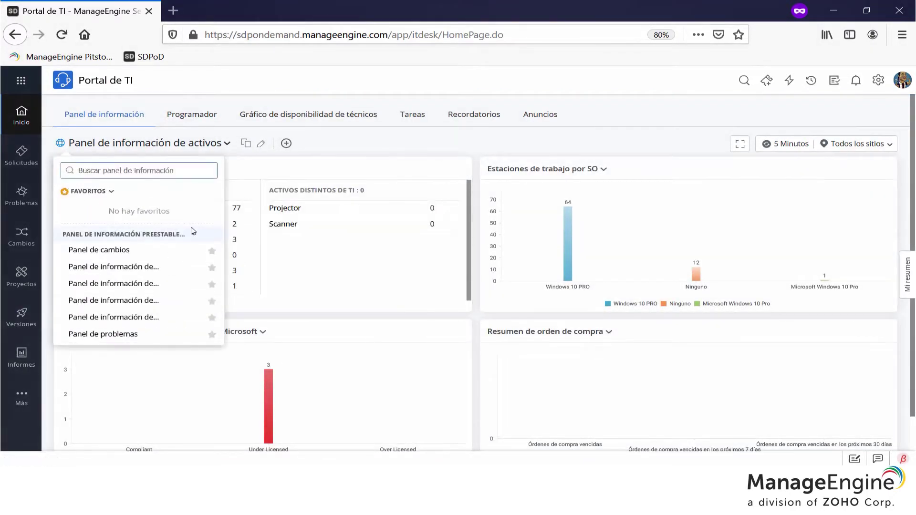
click(152, 318)
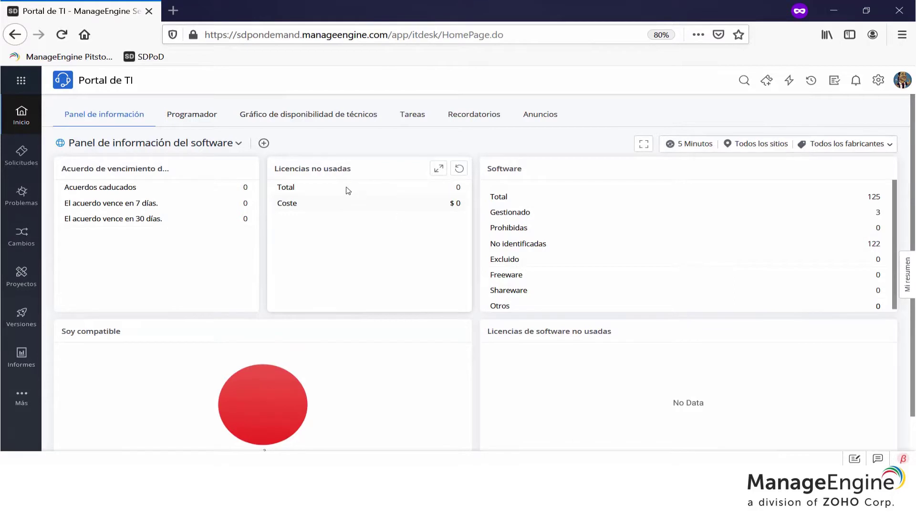
click(237, 143)
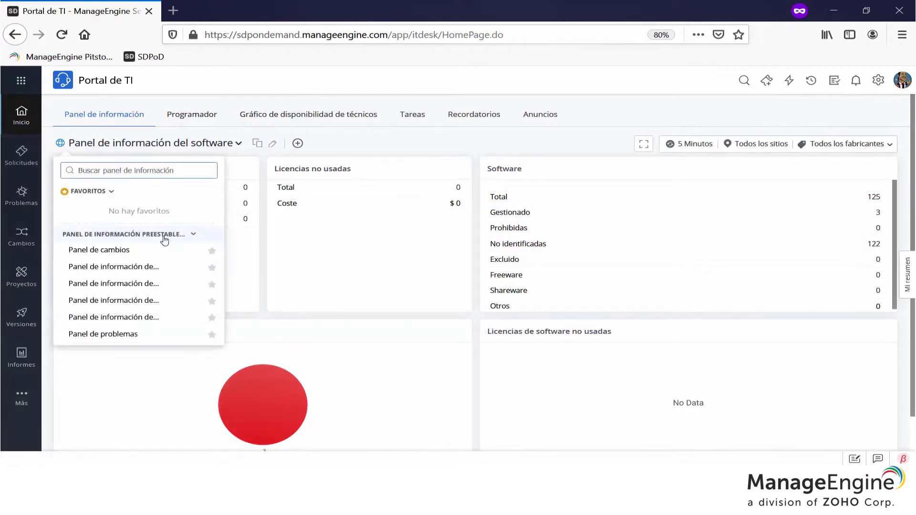
click(135, 253)
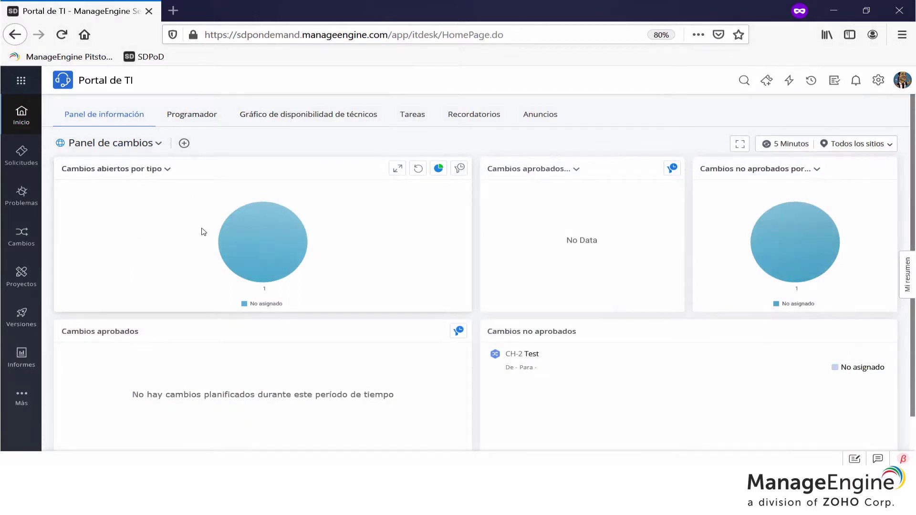
click(158, 144)
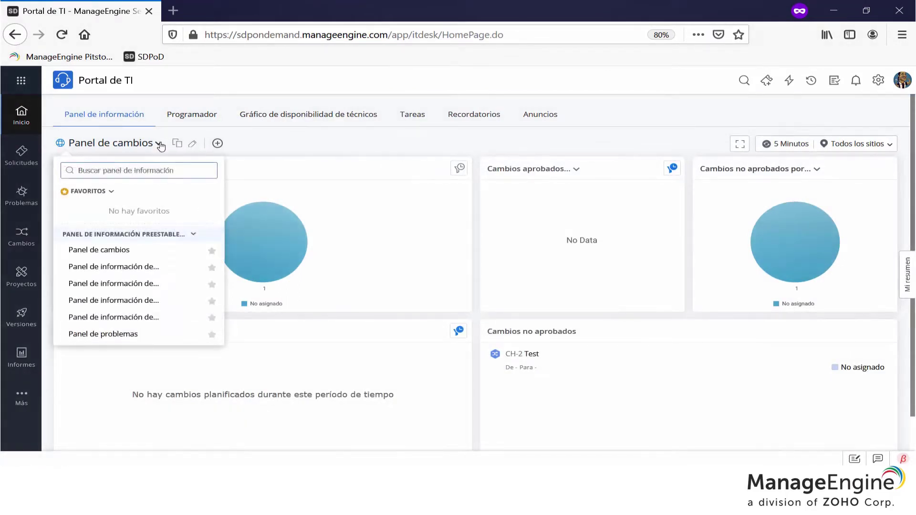
click(283, 148)
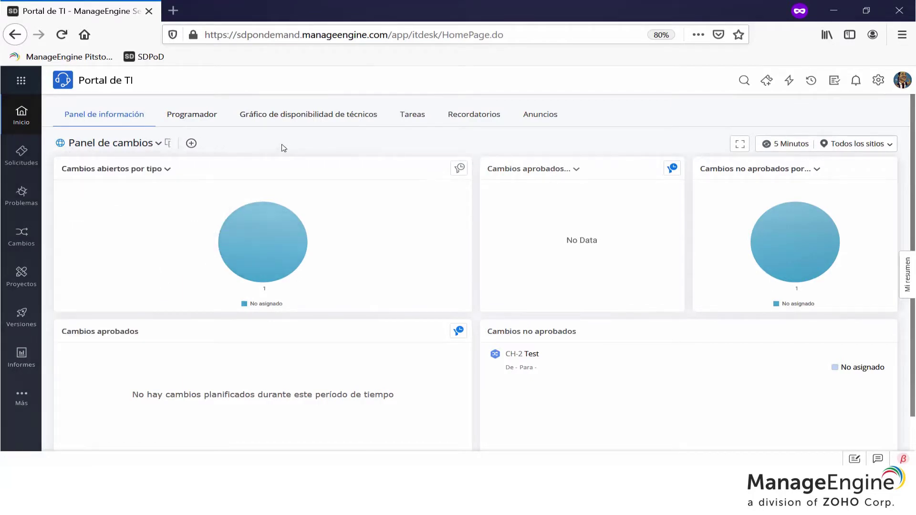
In the Programador calendar, mark the selected technician unavailable on Aug 4, 2020 with the absence type Sick Leave.
click(203, 122)
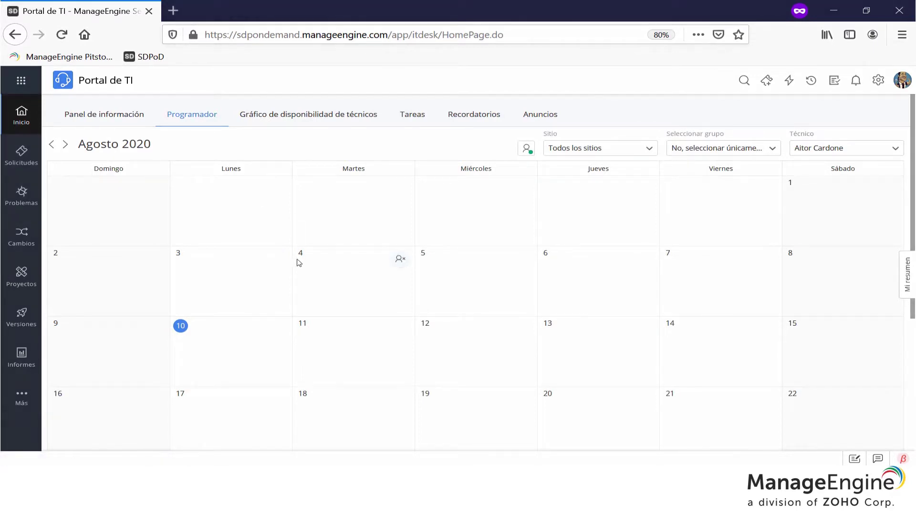
click(400, 259)
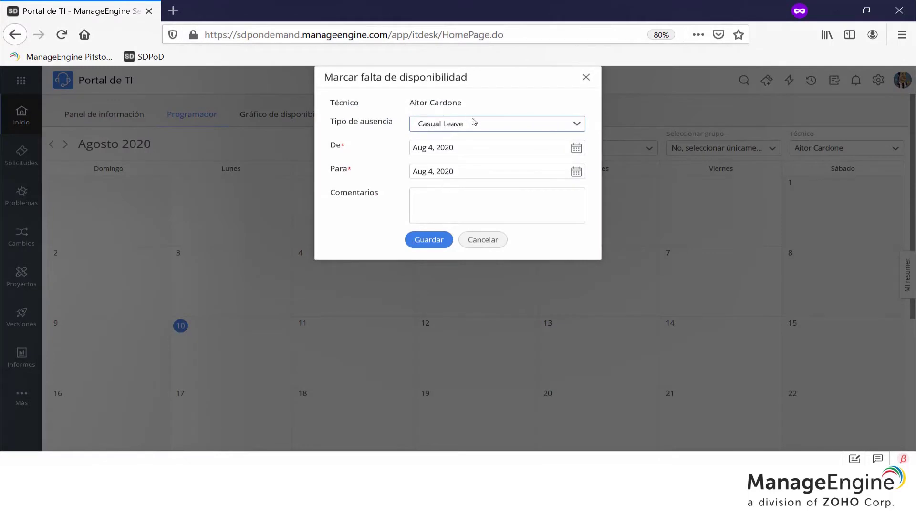
click(475, 123)
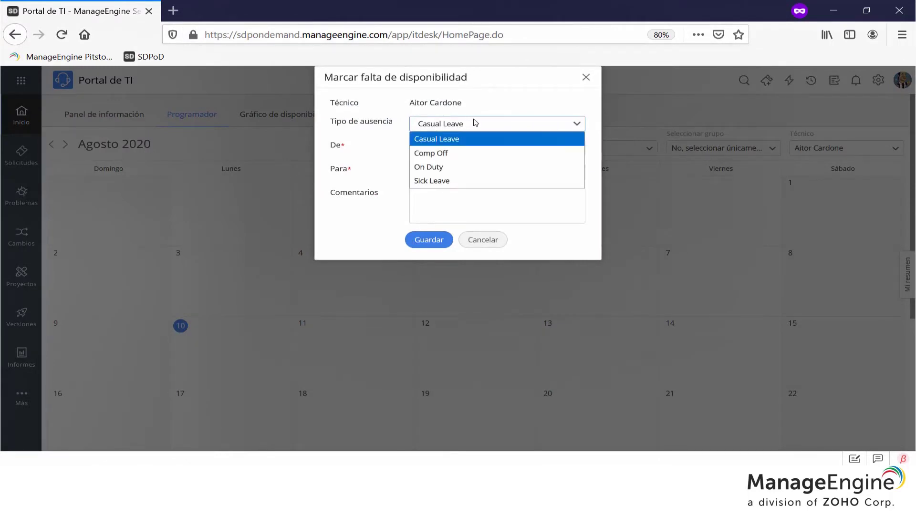
click(471, 180)
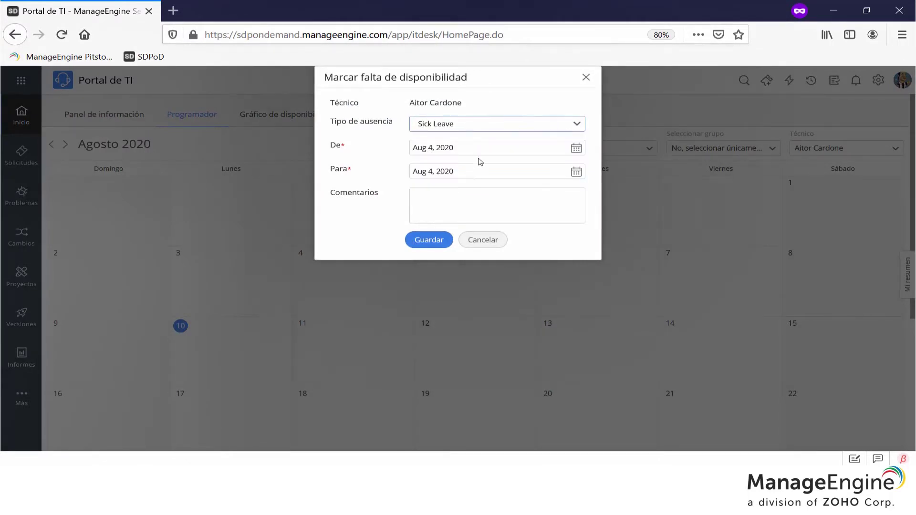
click(430, 243)
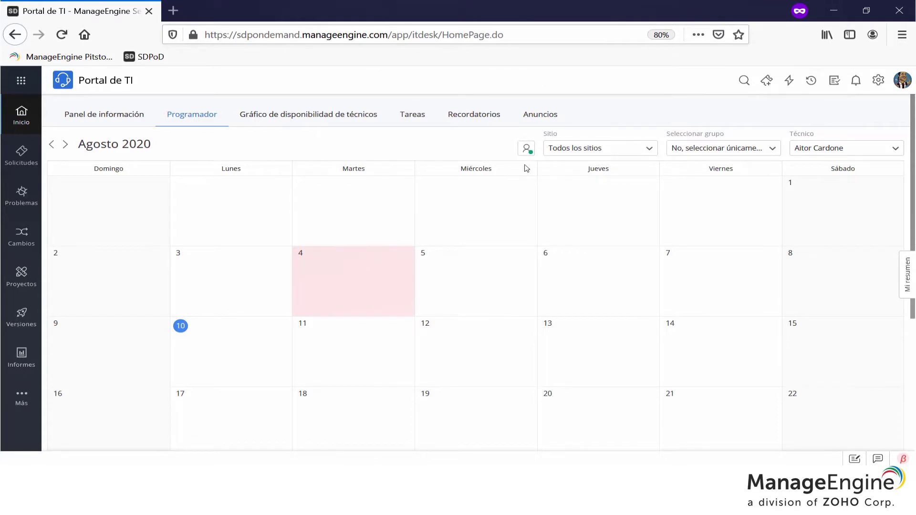
Check the available options of the calendar's site, group and technician filters without changing them.
click(587, 149)
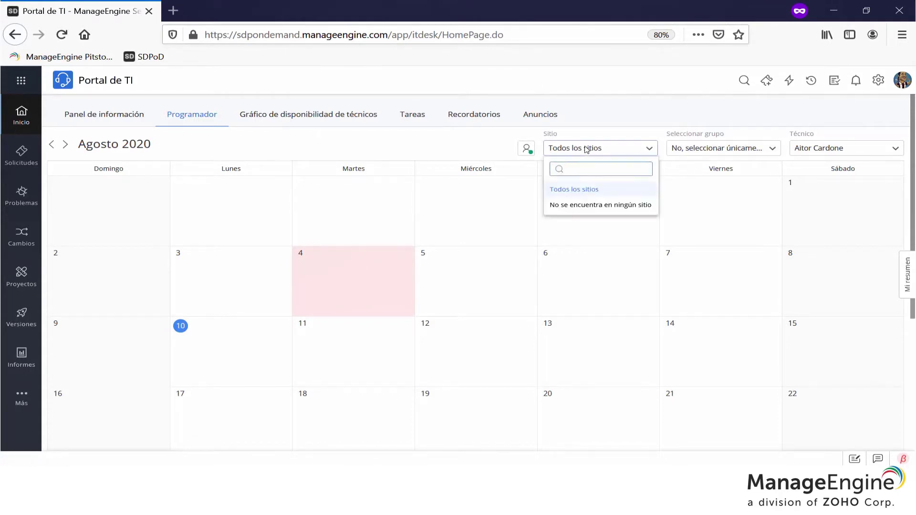
click(649, 148)
click(684, 150)
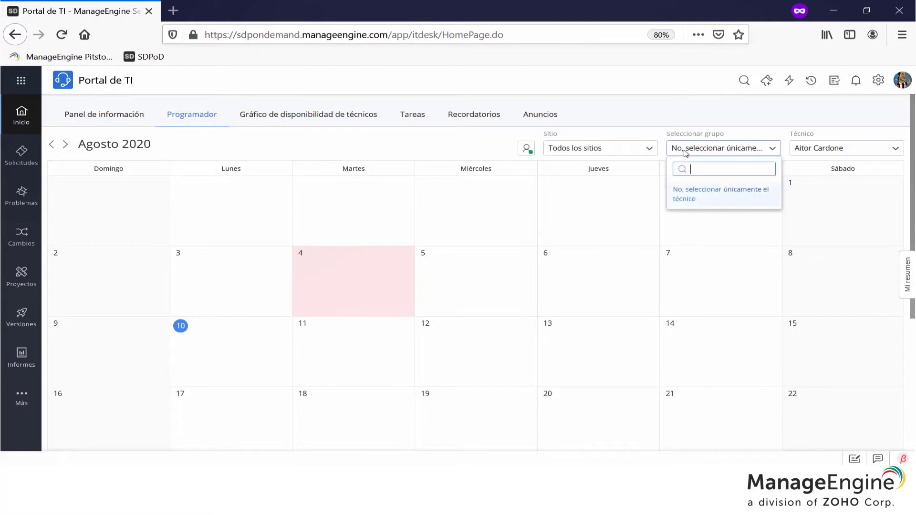
click(801, 150)
click(801, 149)
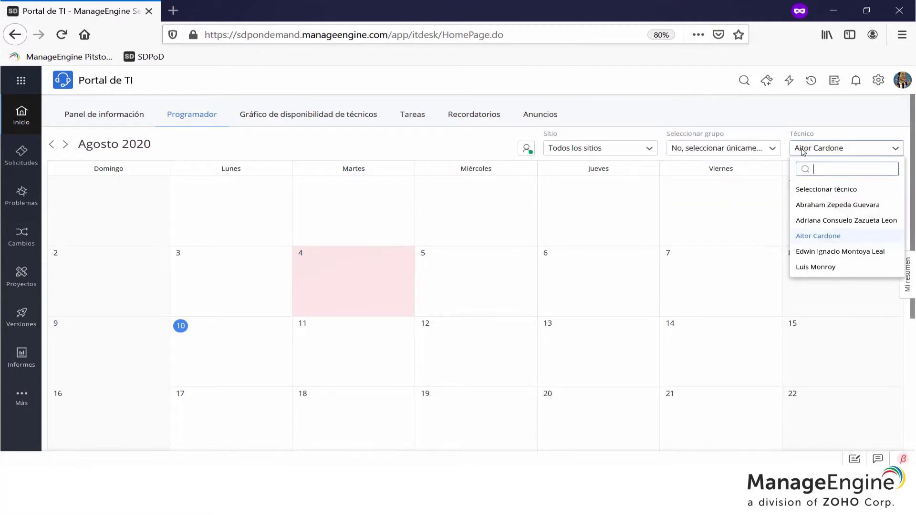
click(422, 143)
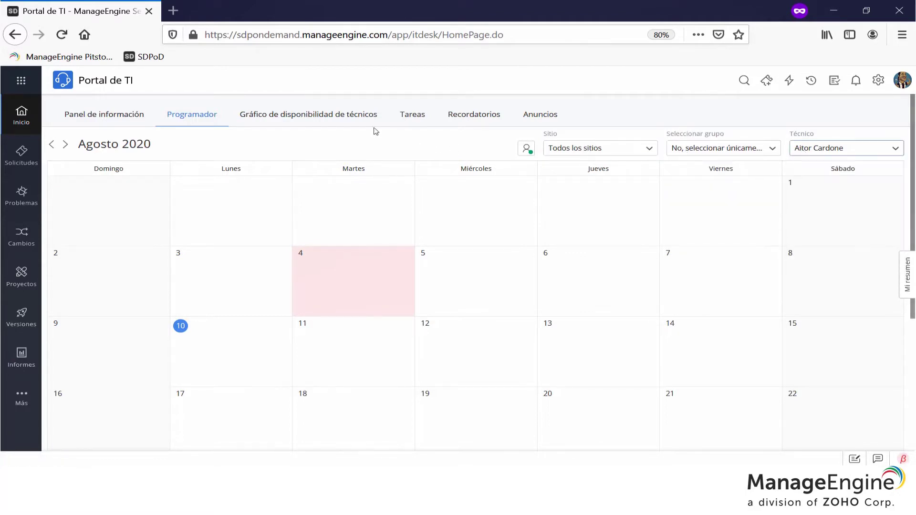
View the technician availability chart for August 2020 and advance it to September 2020.
click(333, 116)
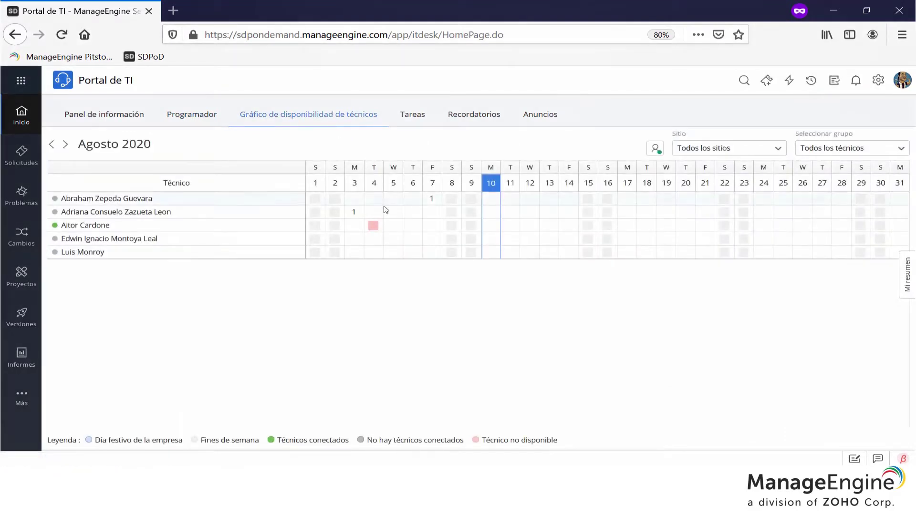
mouse_move(376, 228)
click(66, 145)
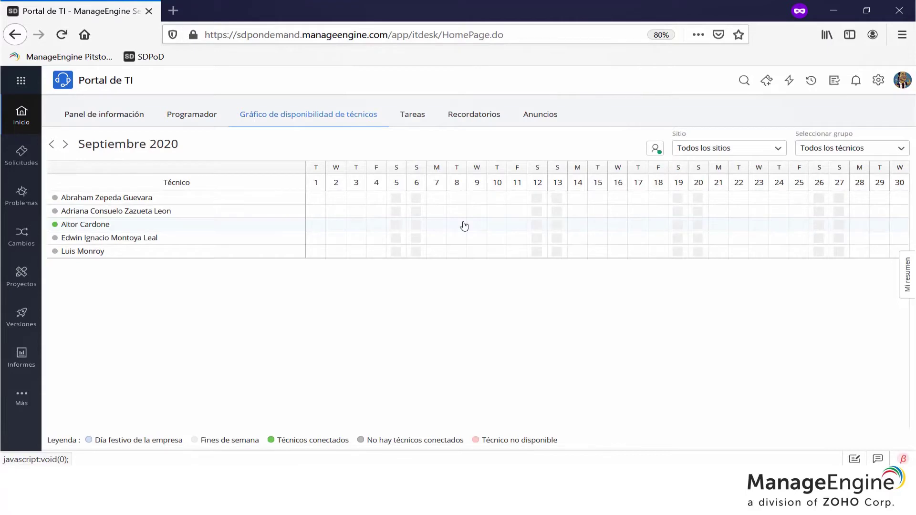
Open the Tareas list and review the tasks with their status, associated module and progress.
click(414, 116)
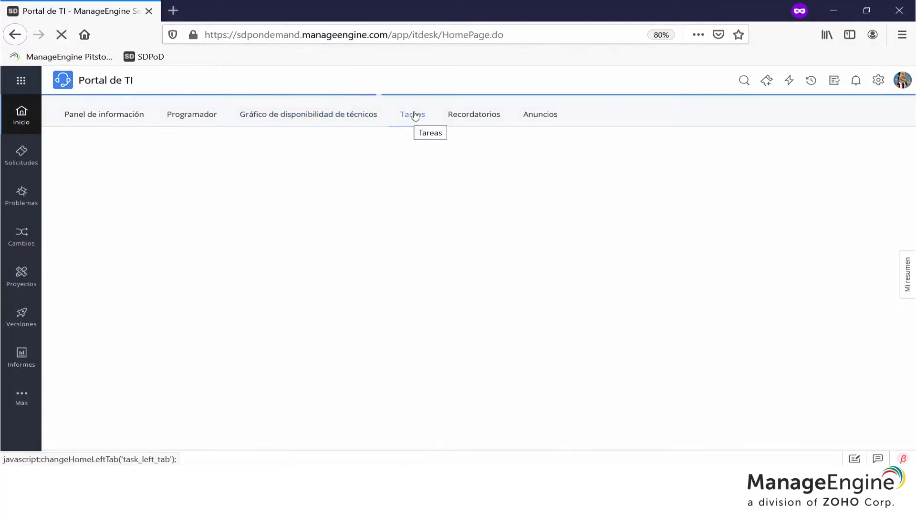
scroll(400, 220, down, 2)
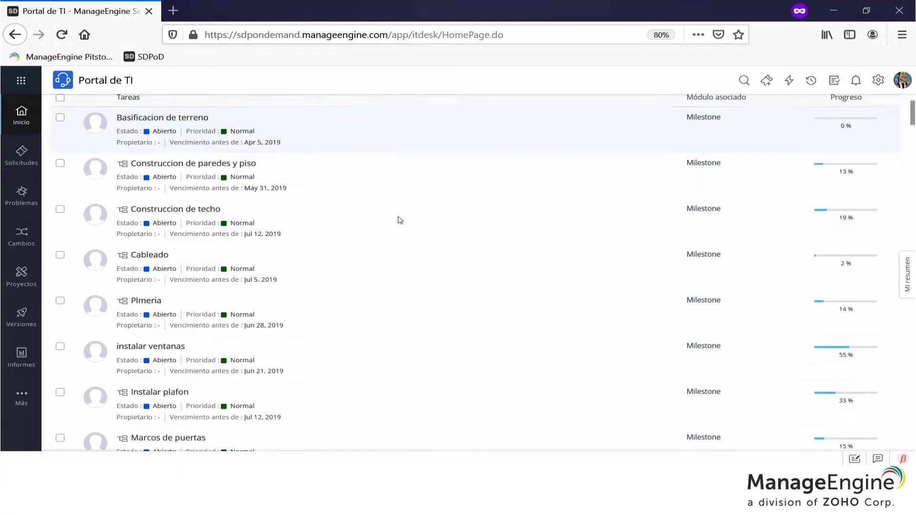
scroll(400, 220, down, 5)
scroll(400, 219, up, 6)
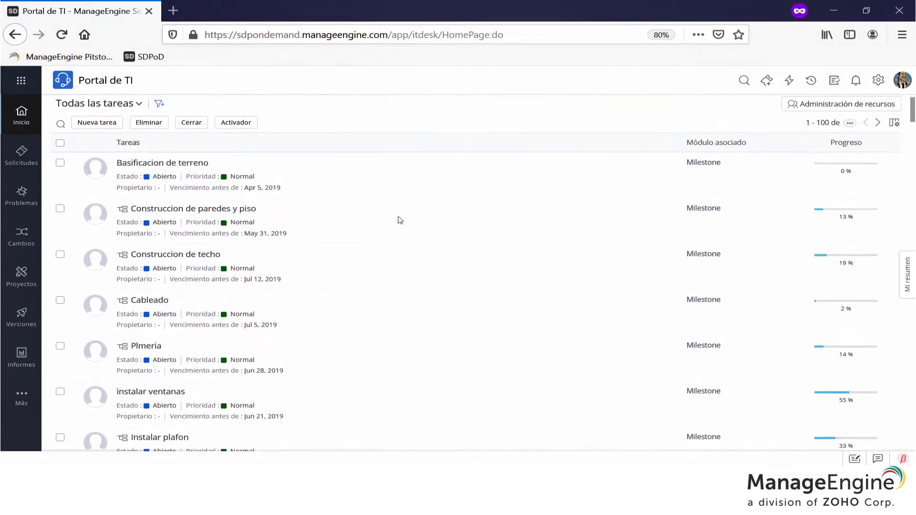
scroll(400, 220, up, 1)
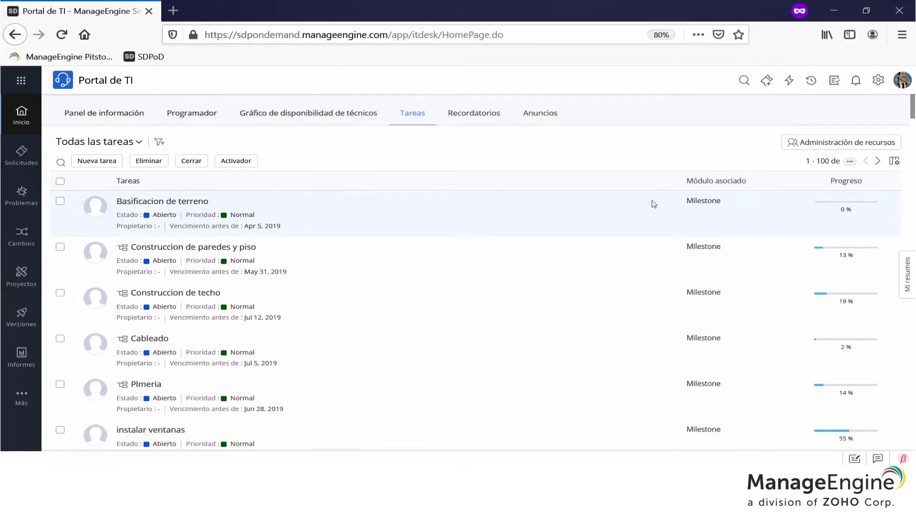
scroll(696, 211, down, 15)
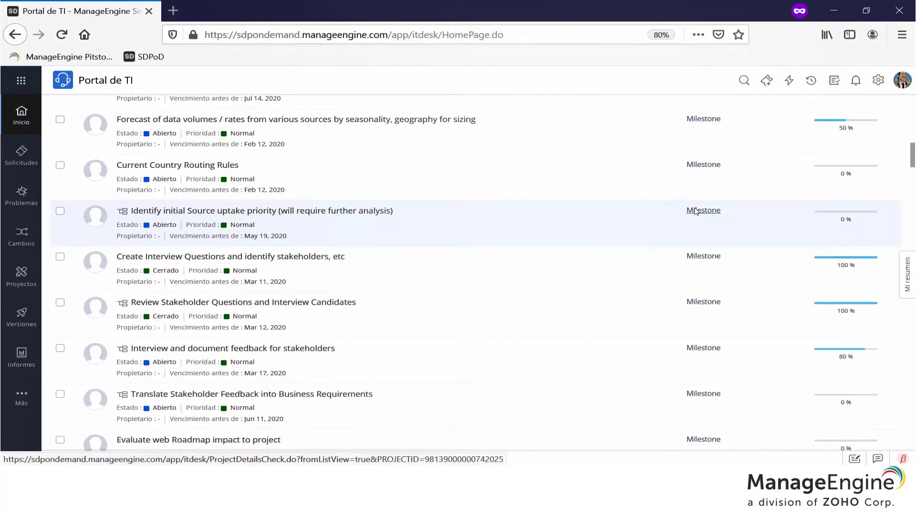
scroll(696, 211, up, 15)
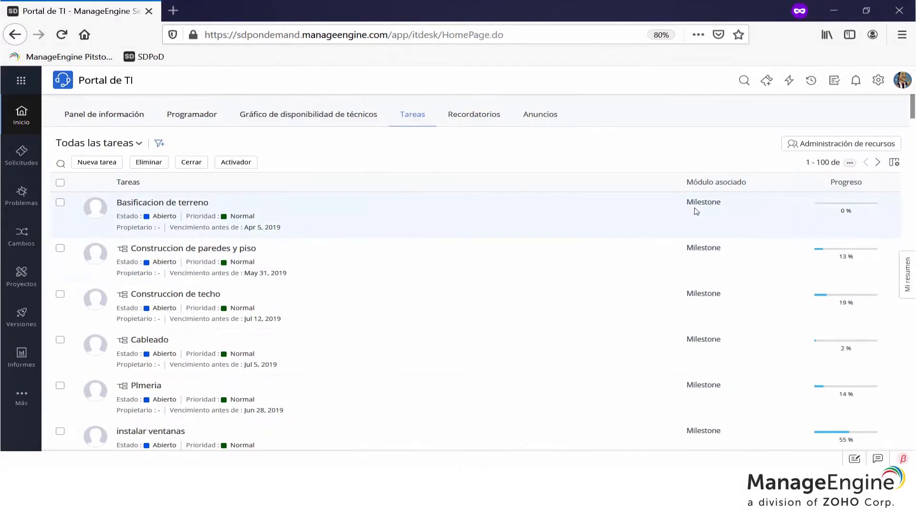
View the list of reminders and the list of announcements.
click(490, 122)
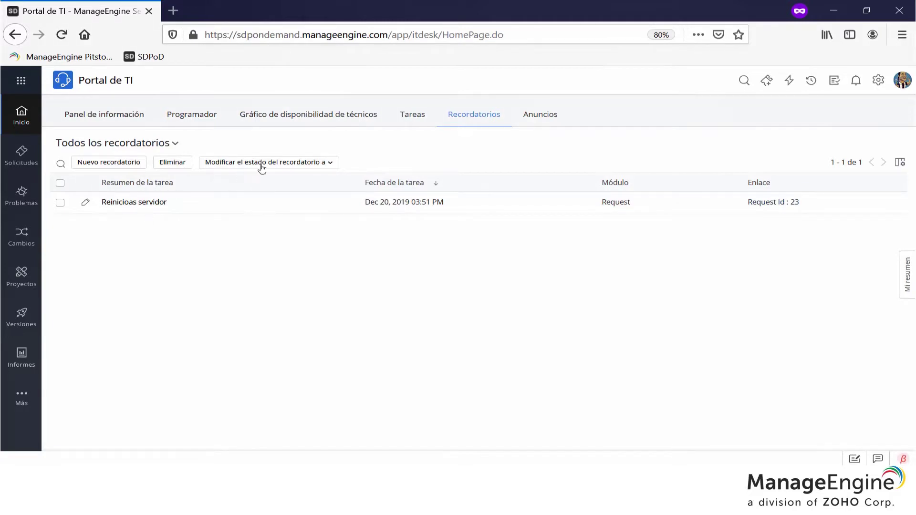
click(530, 119)
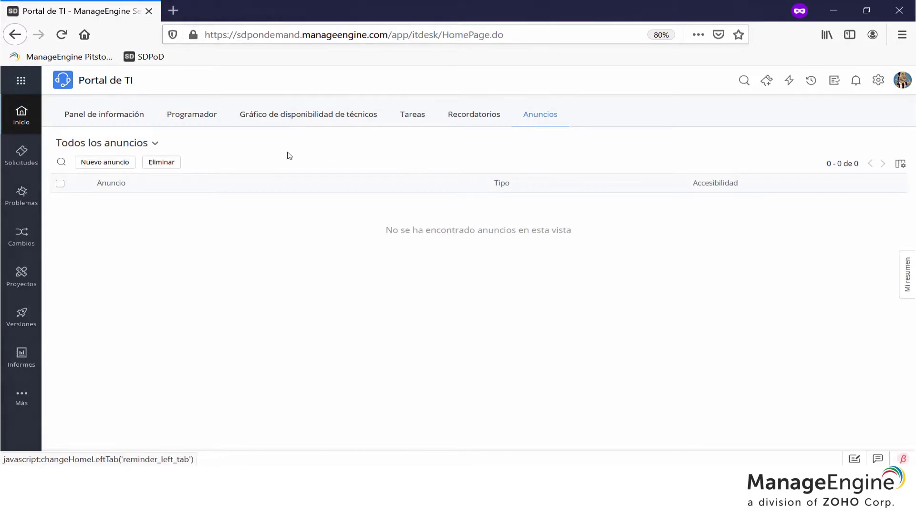
Open the new announcement form and check its announcement type options.
click(114, 163)
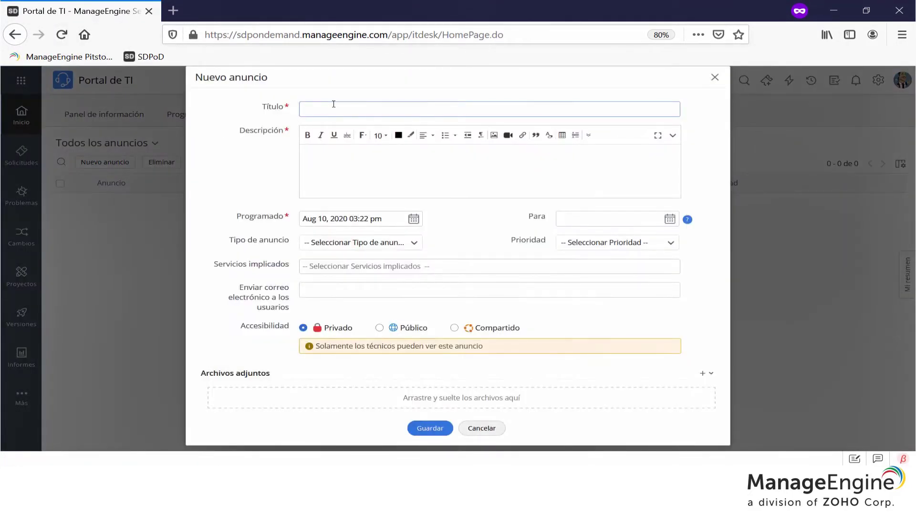
click(409, 243)
click(410, 244)
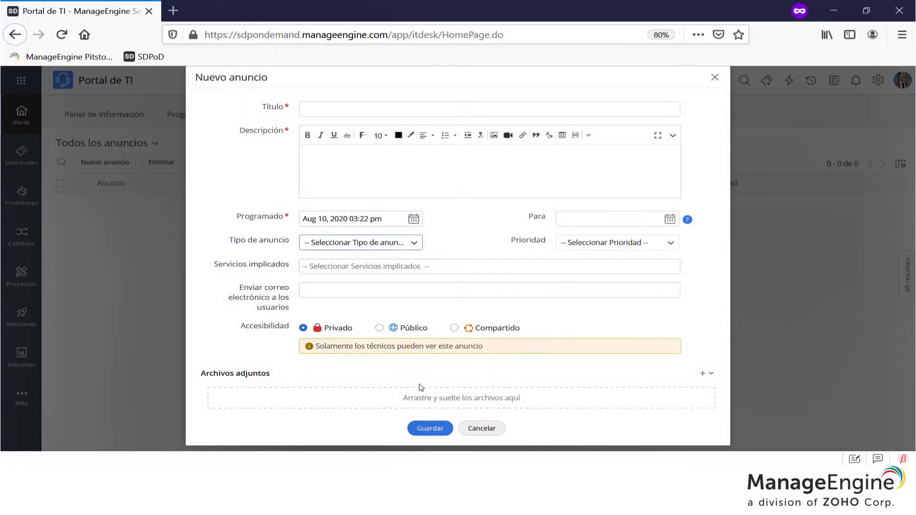
Discard the new announcement form and open the Solicitudes list.
click(475, 427)
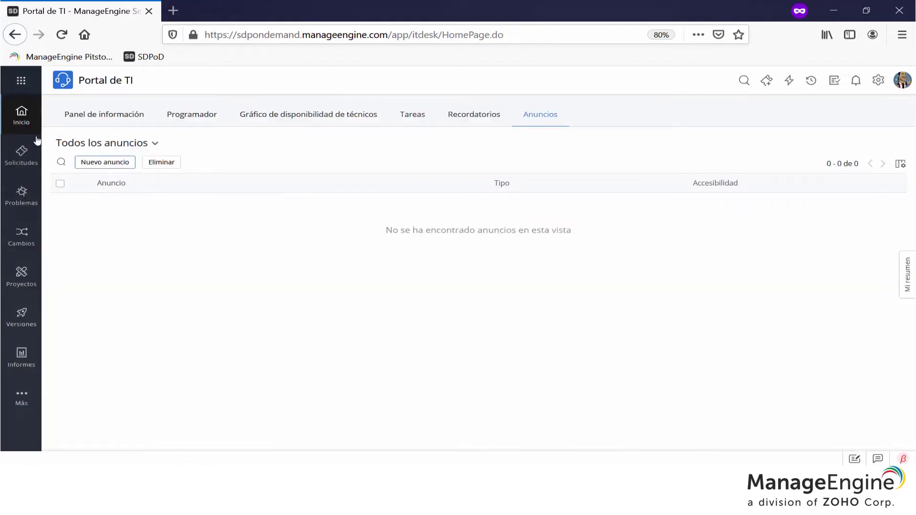
click(25, 151)
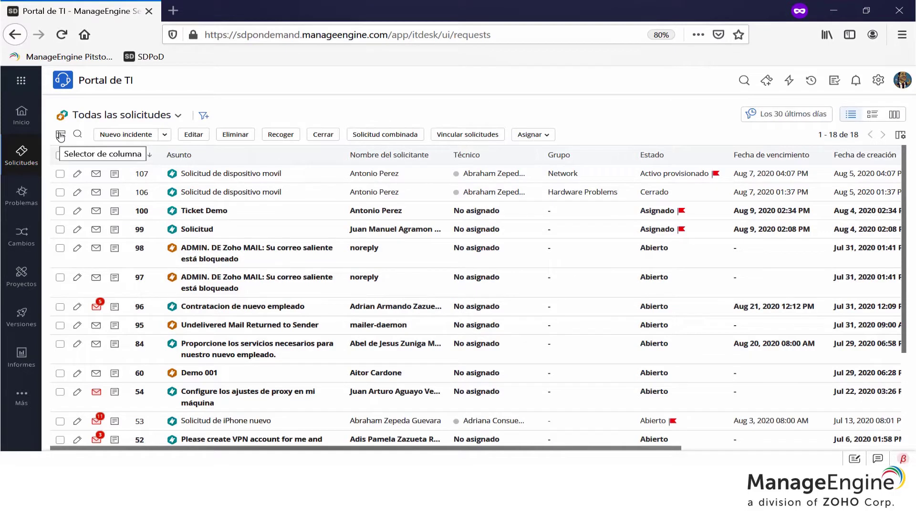
Browse the templates available for a new request, expanding the Intranet and Servicios RH-TI categories.
click(165, 135)
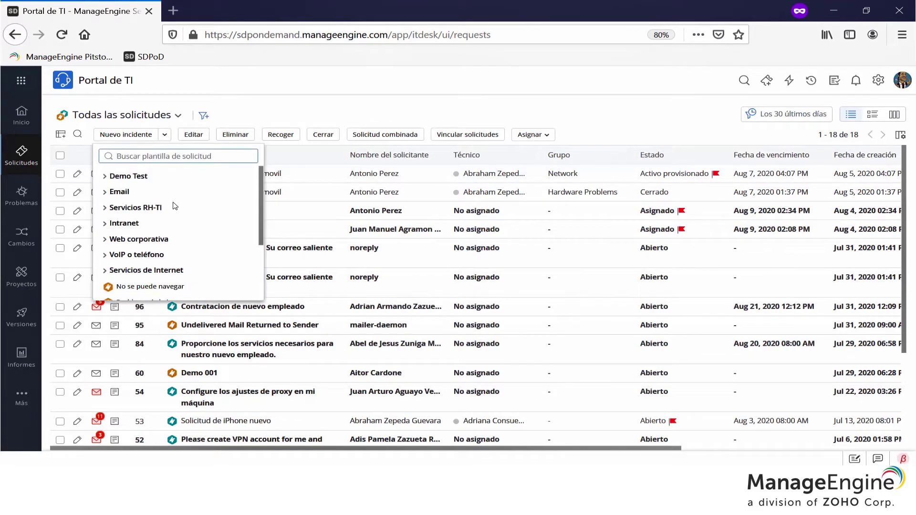
scroll(175, 206, down, 3)
scroll(175, 206, up, 3)
click(132, 225)
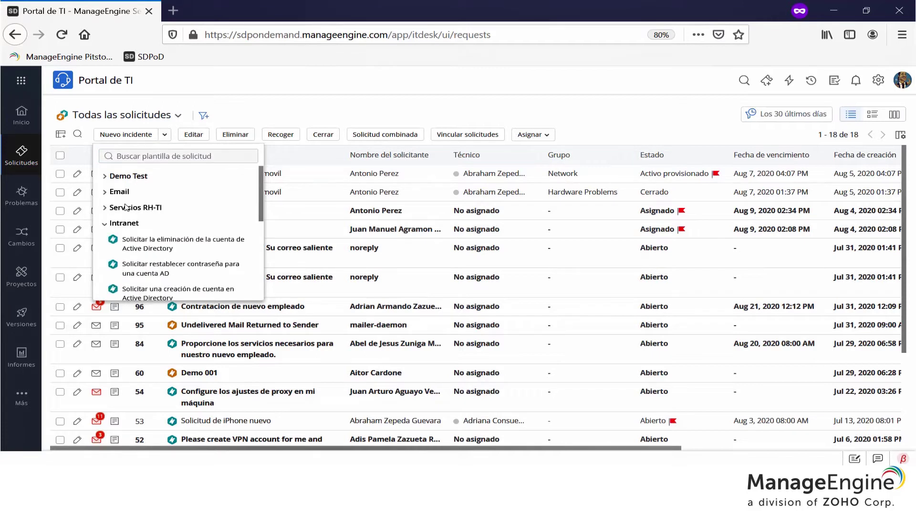
click(127, 207)
click(138, 225)
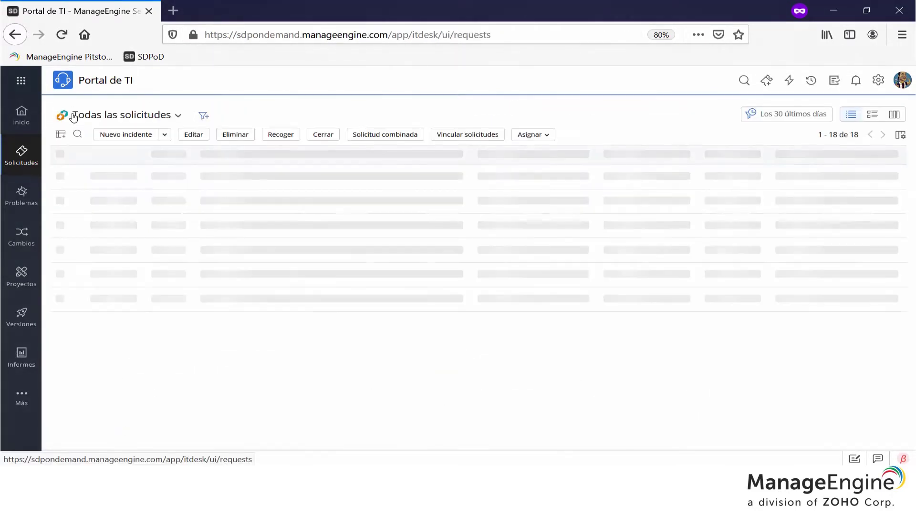
Open the service catalog from the request generation options and view the Email and Servicios RH-TI templates.
click(768, 84)
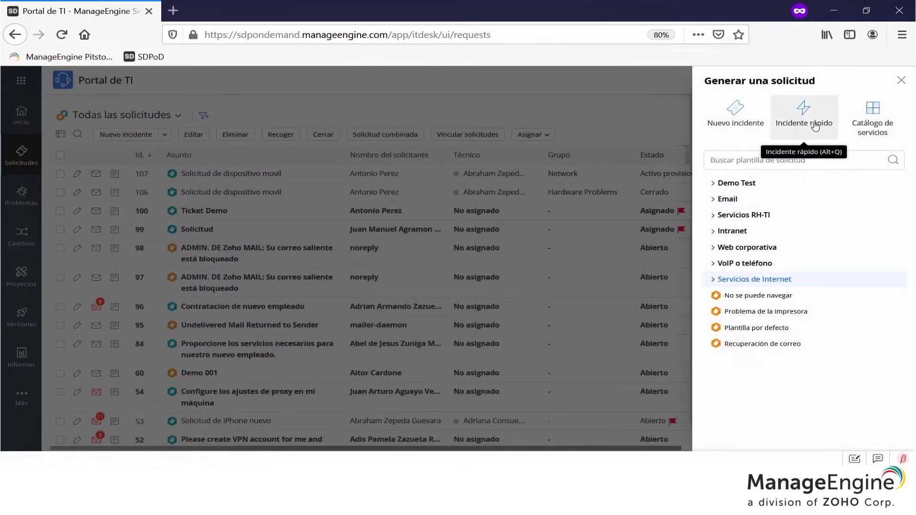
click(873, 134)
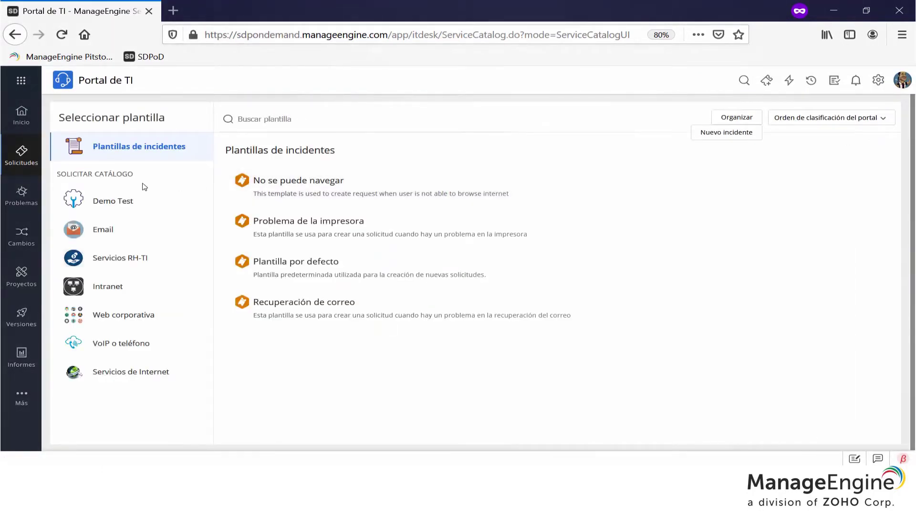
click(120, 232)
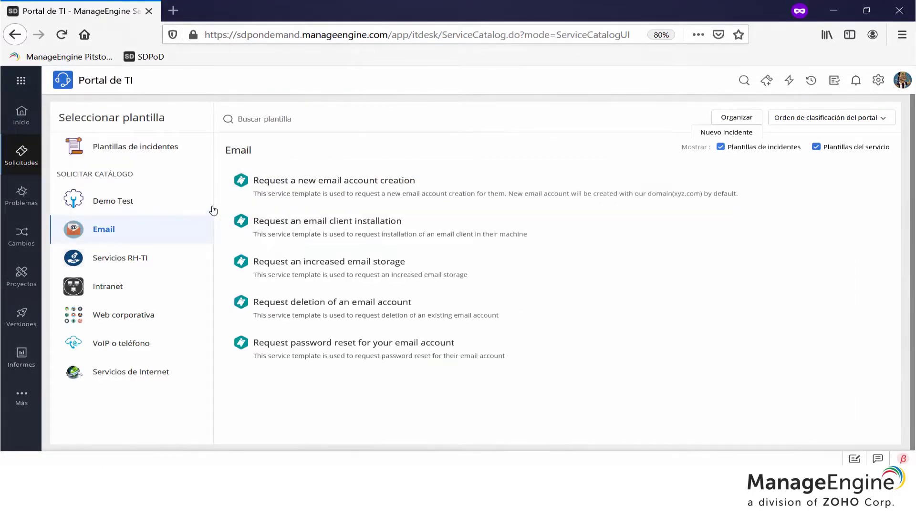
click(146, 263)
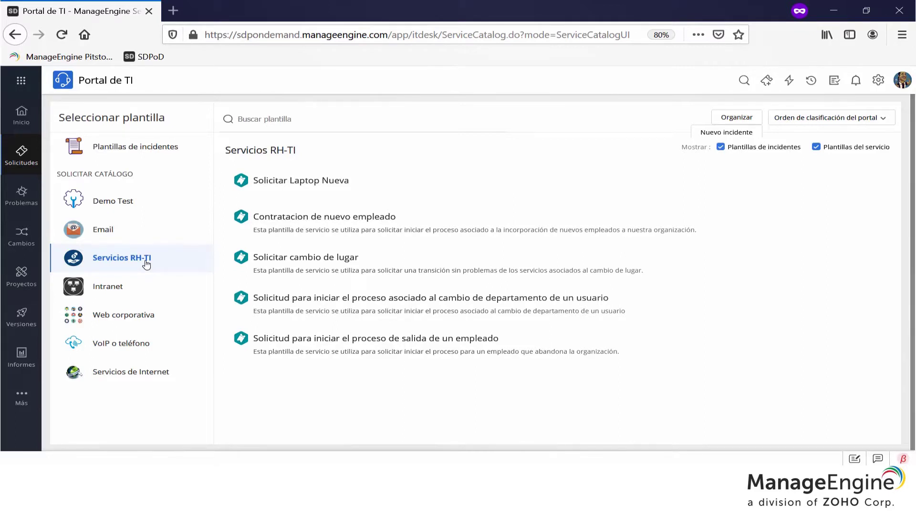
Open request 107, Solicitud de dispositivo movil, from the requests list and include automatic notifications in its conversations.
click(17, 158)
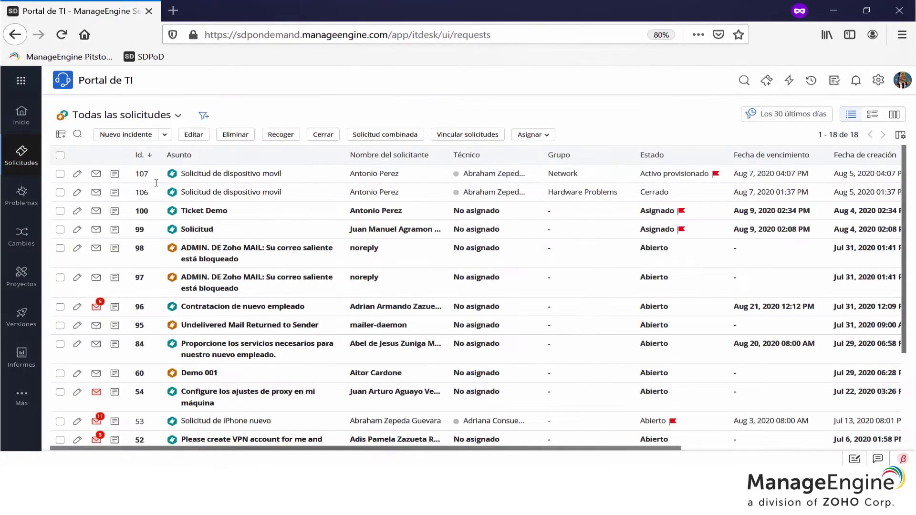
click(227, 180)
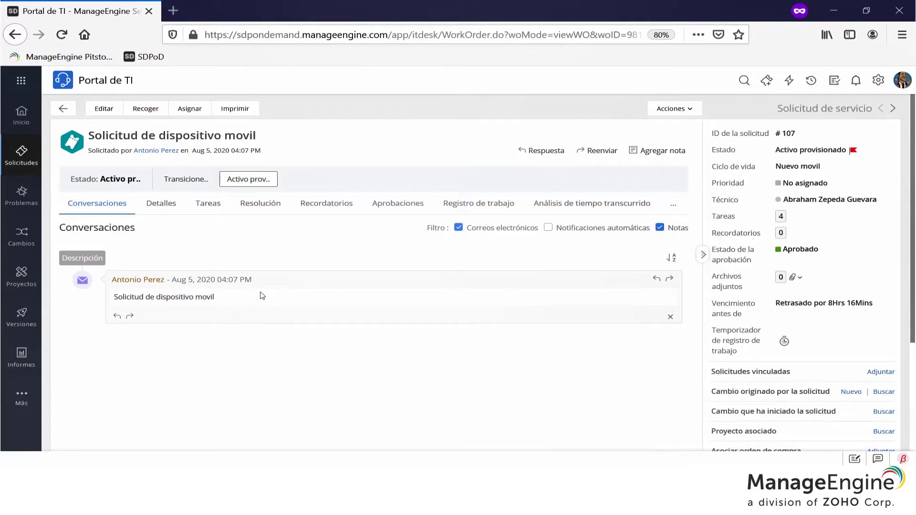
click(551, 232)
scroll(436, 305, down, 3)
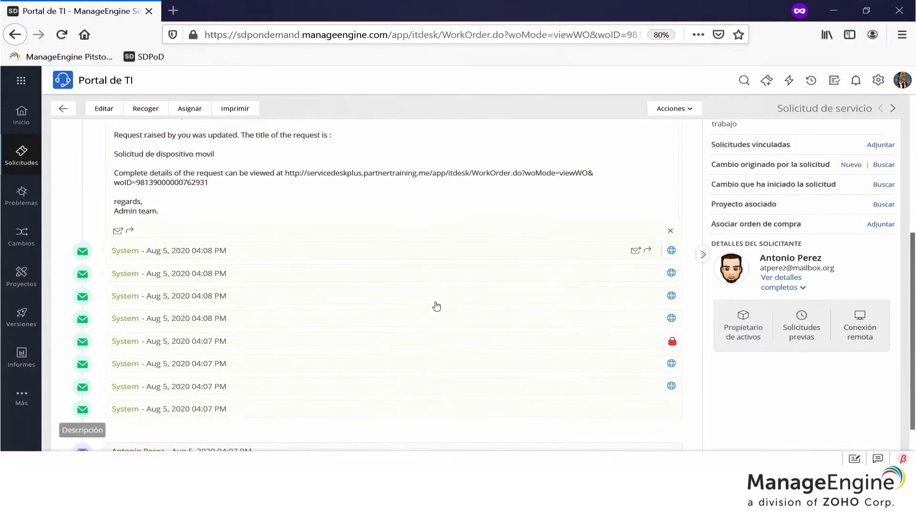
scroll(436, 306, up, 5)
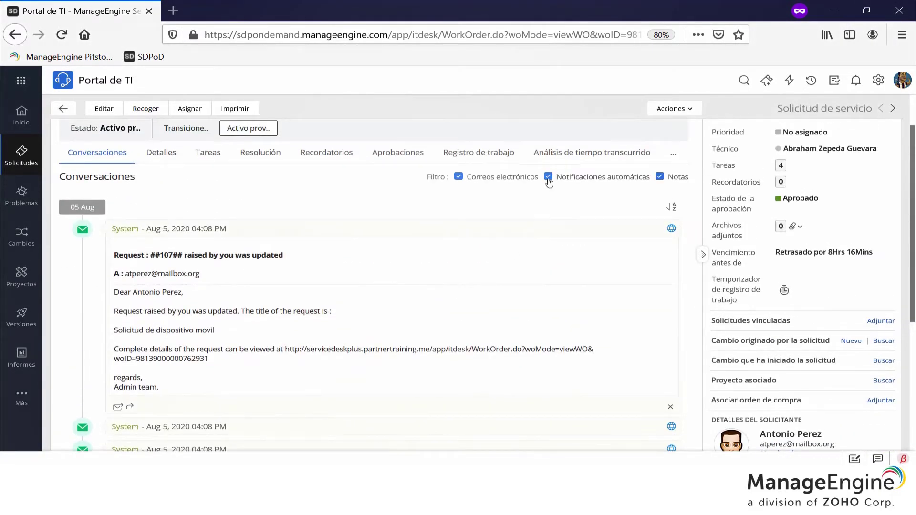
Hide and show the automatic notifications again, and expand the most recent System notification to read it.
click(547, 178)
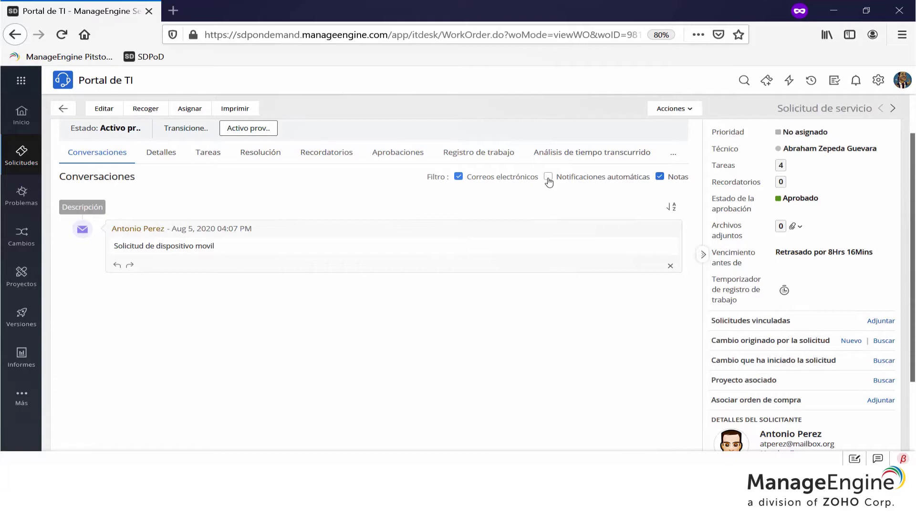
click(548, 178)
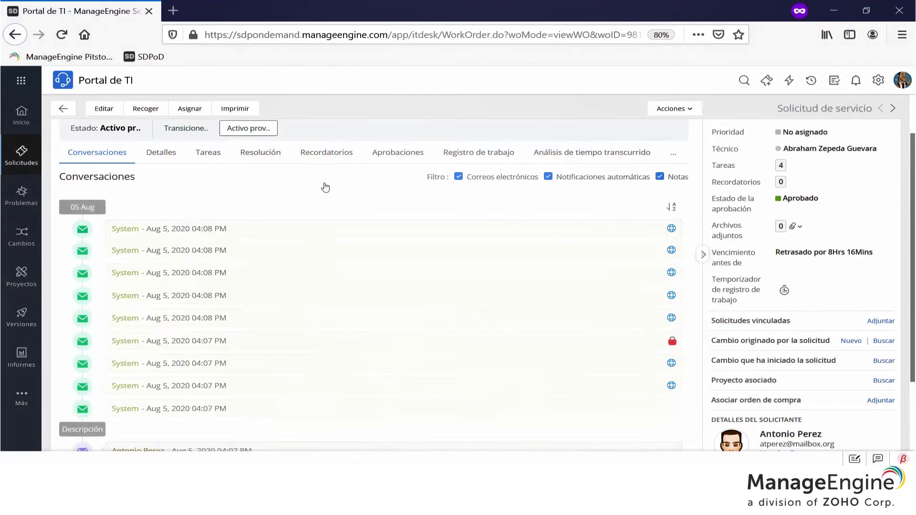
click(267, 229)
scroll(268, 238, down, 5)
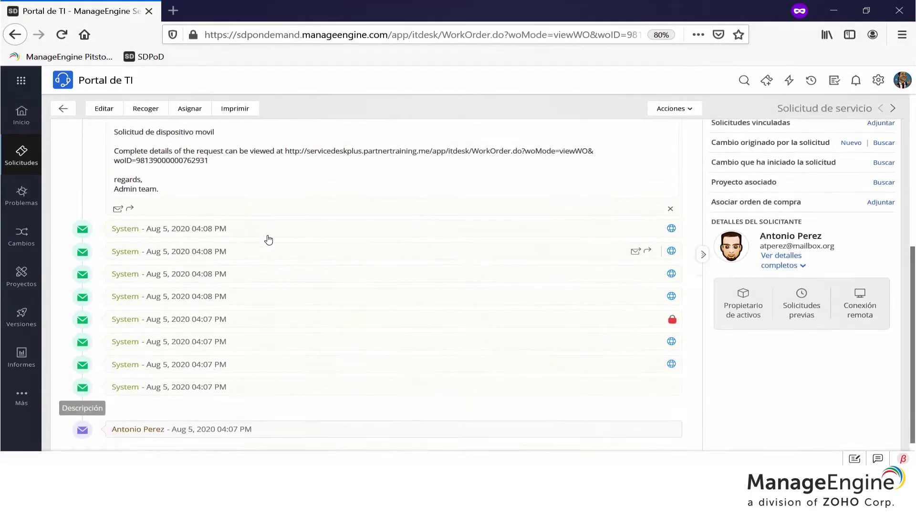
scroll(268, 240, up, 5)
Review the request's details, including its category, service level agreement, description and resource details.
click(161, 203)
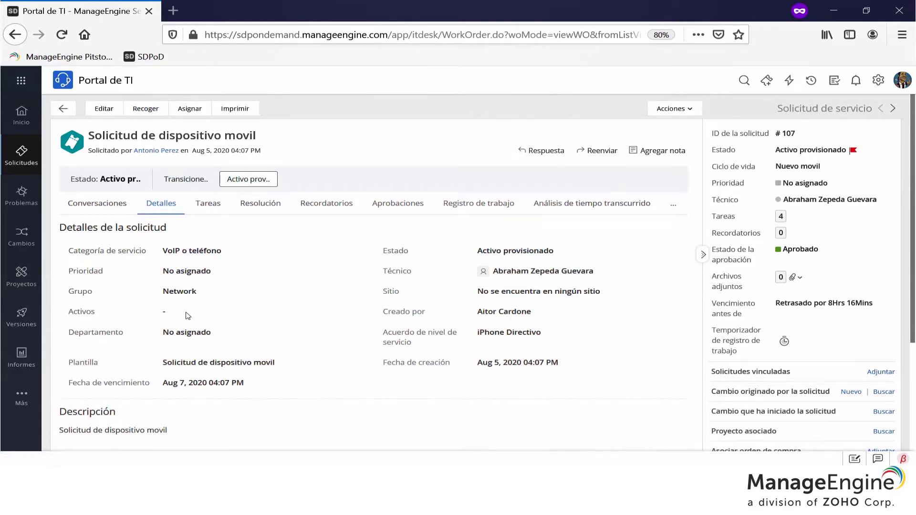
scroll(263, 316, down, 3)
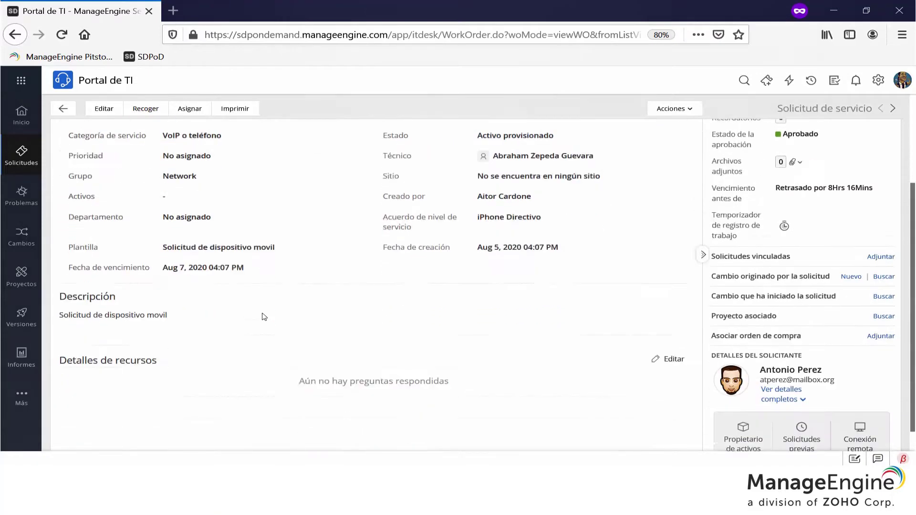
scroll(263, 317, up, 3)
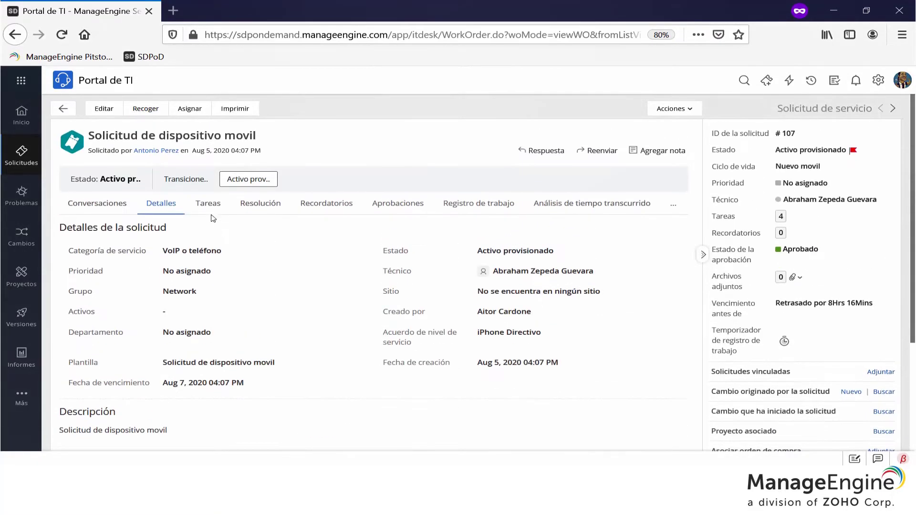
Review the tasks associated with the request, with their owners, priorities, order and progress.
click(211, 208)
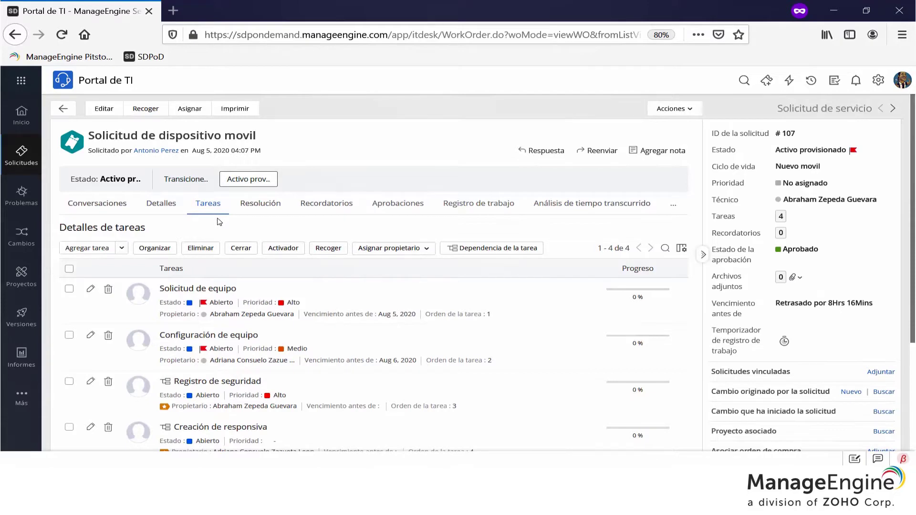
scroll(244, 287, down, 3)
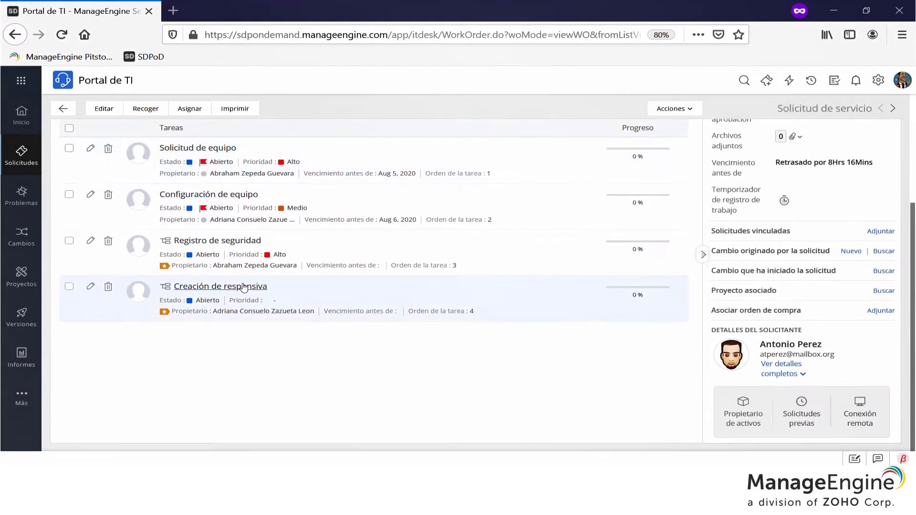
scroll(244, 287, up, 1)
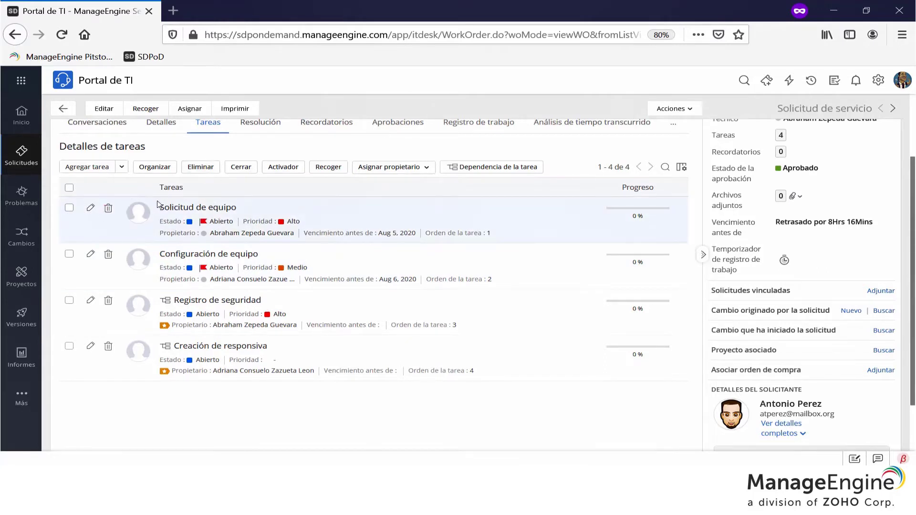
scroll(159, 204, up, 1)
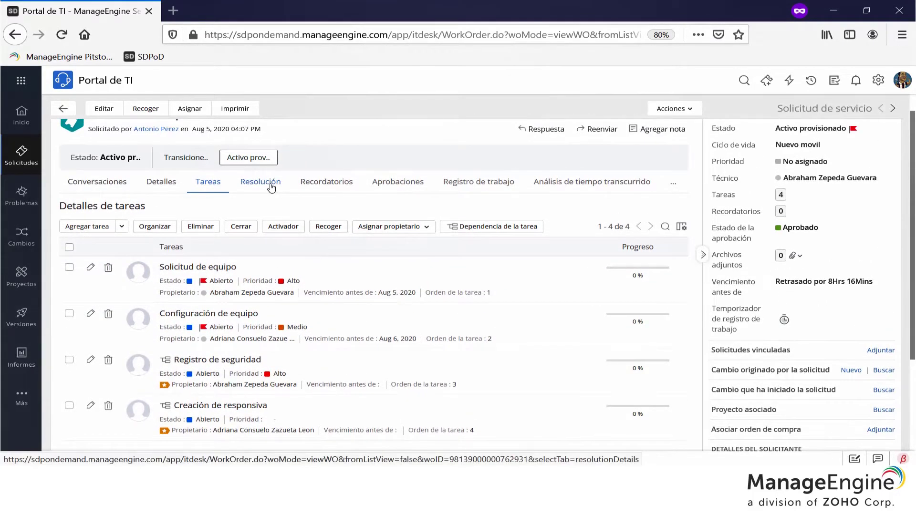
Copy the existing solution "Migración de POSTGRES a SQL" into the request's resolution and read through the inserted text.
click(271, 187)
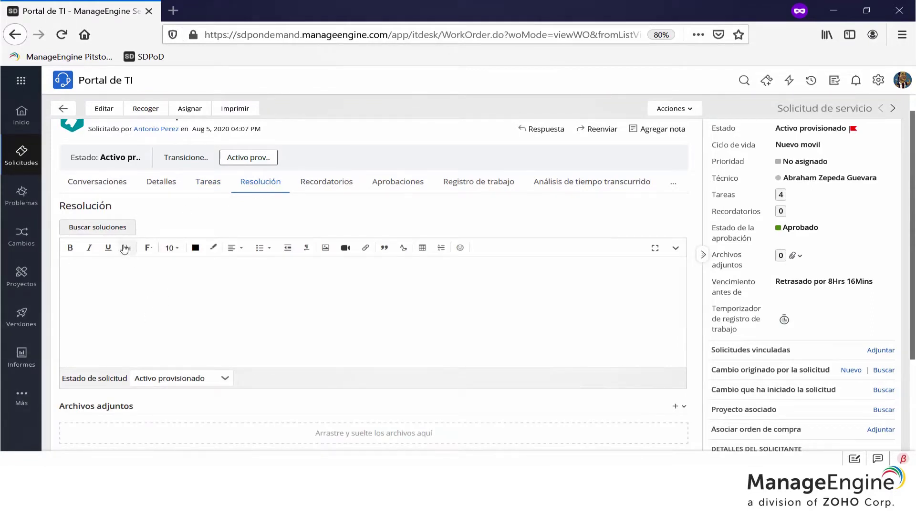
click(117, 229)
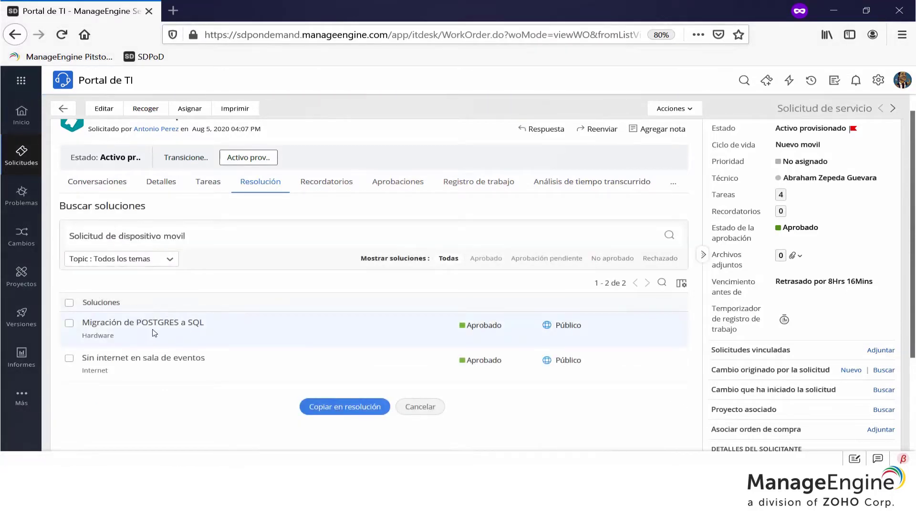
click(69, 324)
click(340, 407)
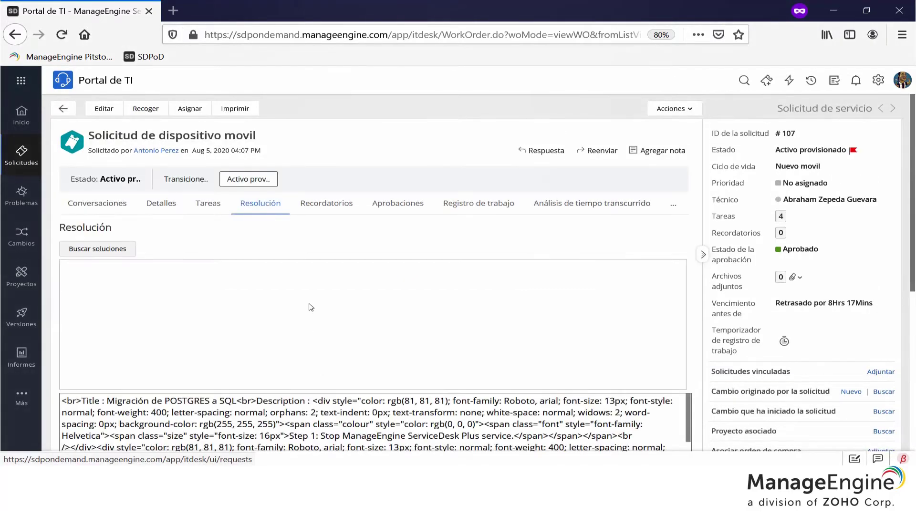
scroll(261, 314, down, 3)
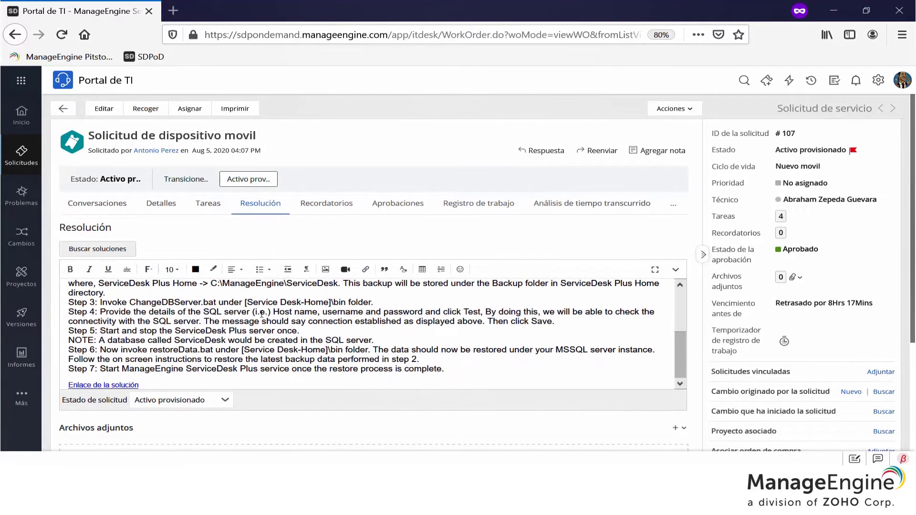
scroll(261, 336, up, 3)
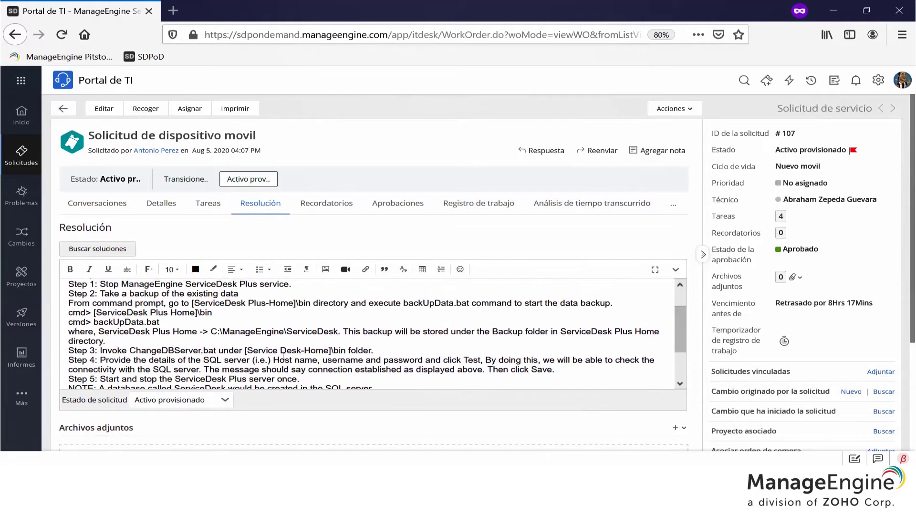
scroll(283, 357, up, 1)
scroll(283, 356, down, 4)
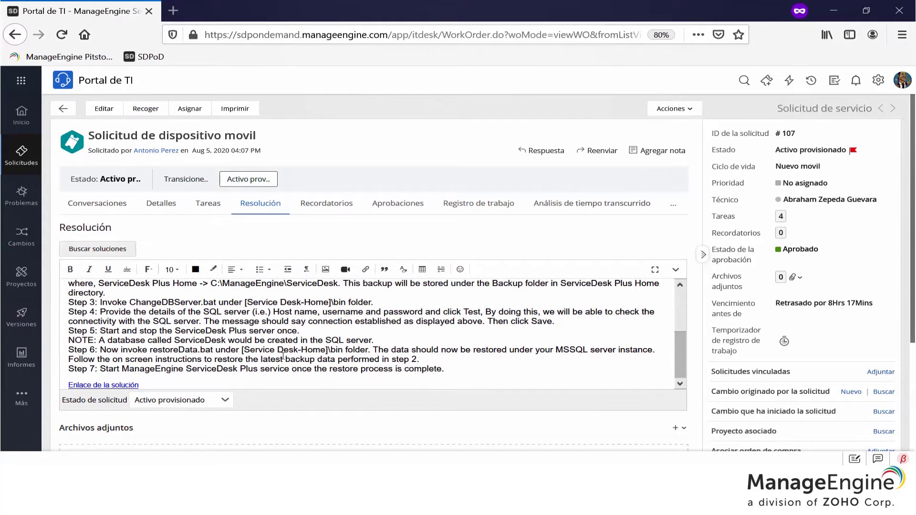
View the request's reminders and approvals, and expand approval stage Etapa I to see its details.
click(321, 205)
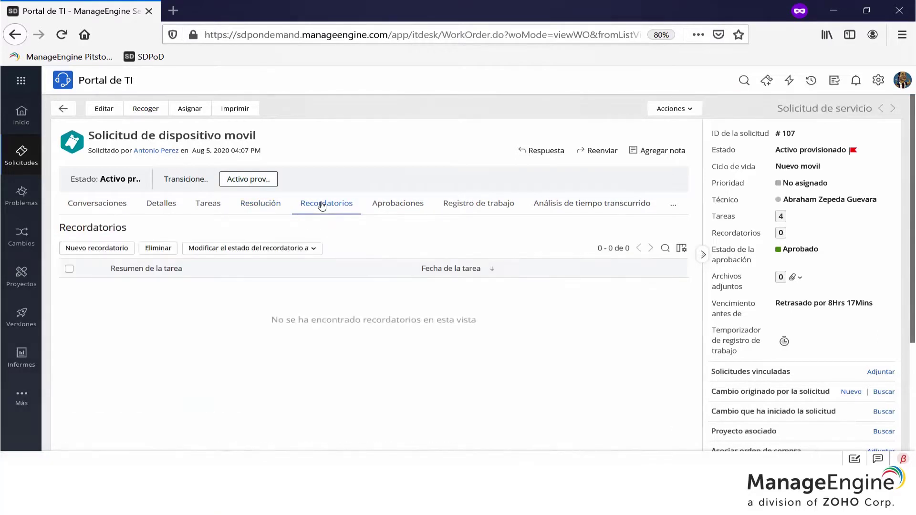
click(384, 206)
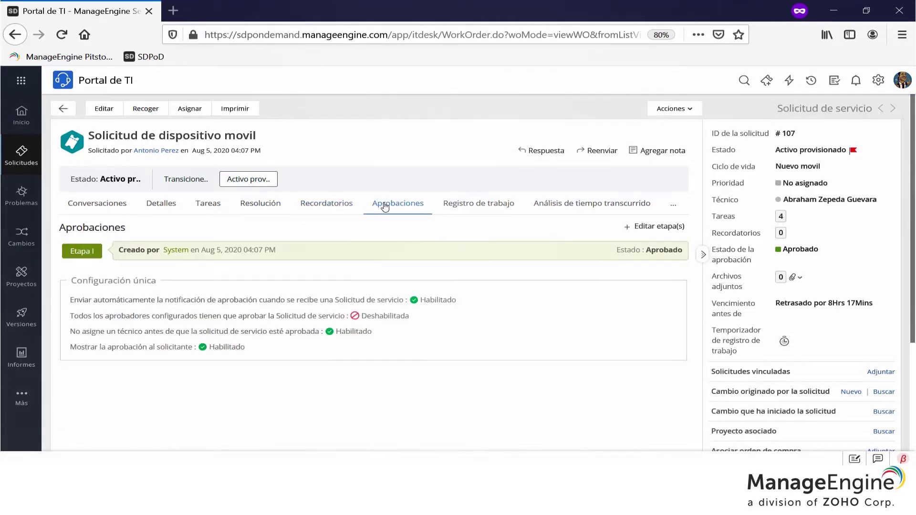
click(373, 254)
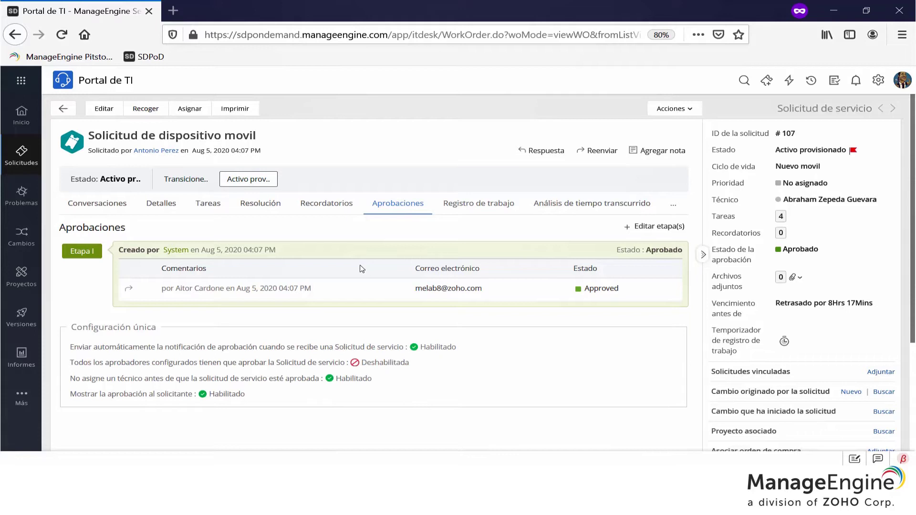
Open the form for adding a work log to the request and check its work log type options.
click(473, 209)
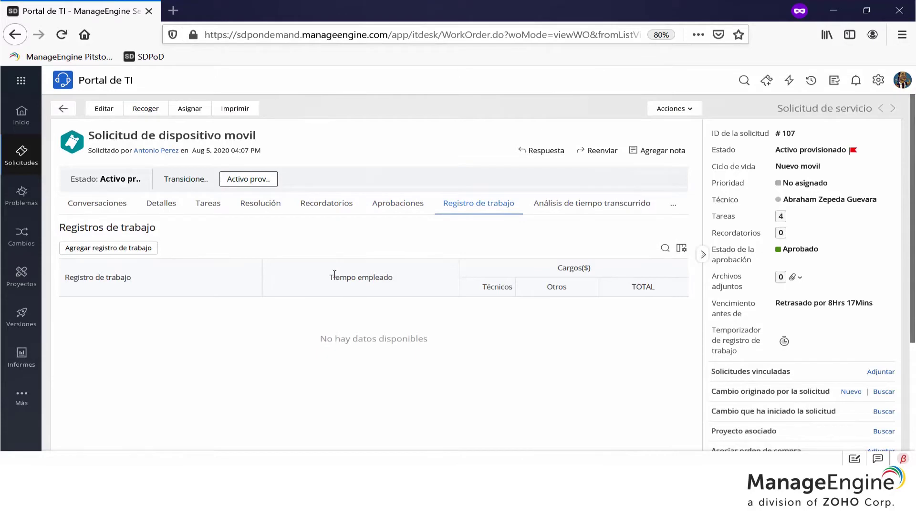
click(146, 244)
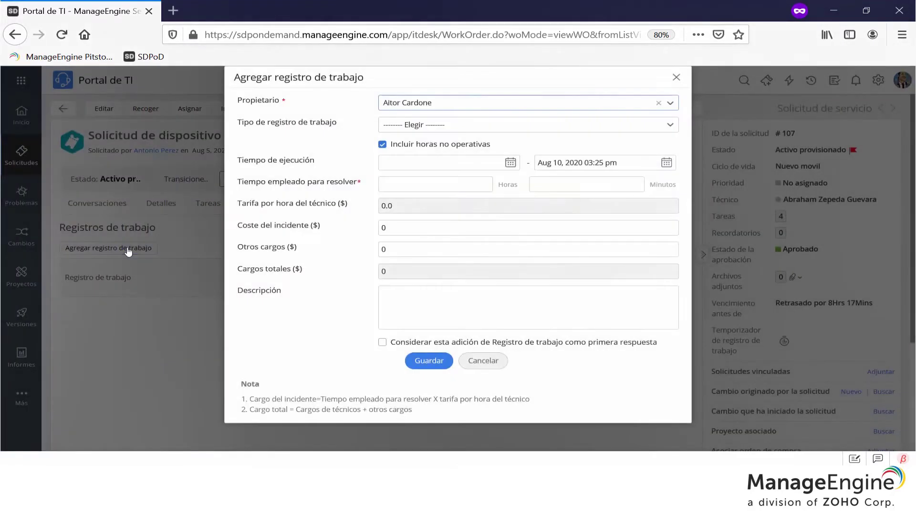
click(395, 130)
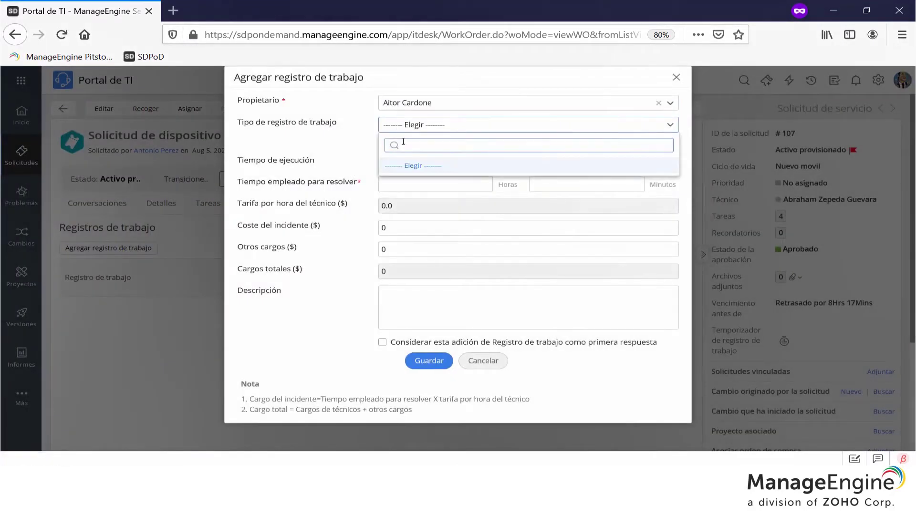
Turn off the inclusion of non-operational hours in the work log form and close the form without saving.
click(354, 146)
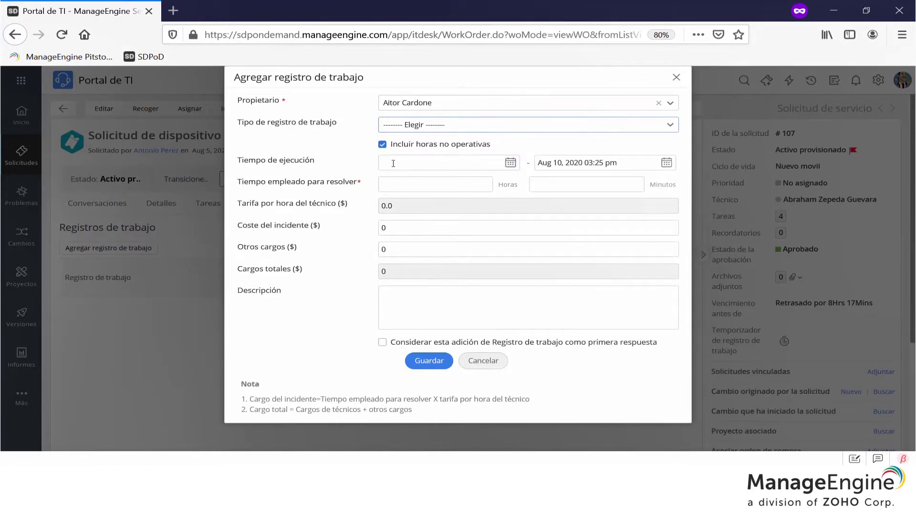
click(382, 144)
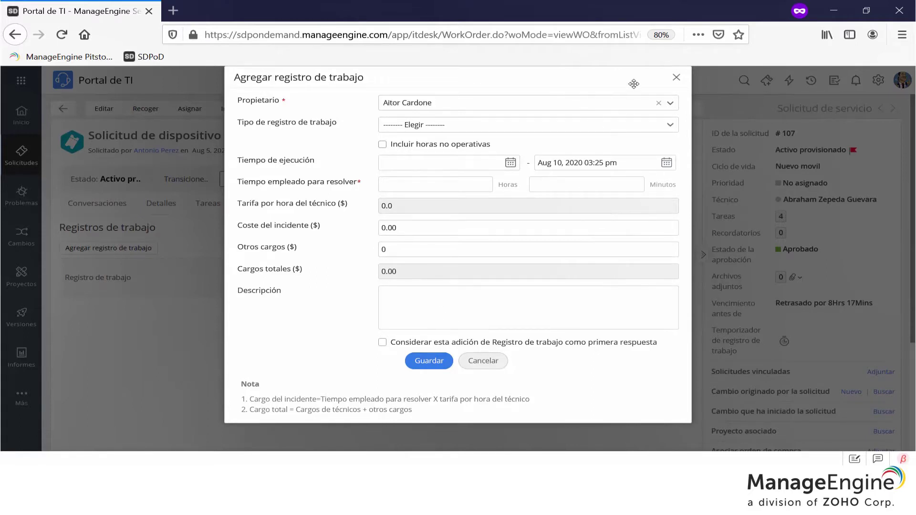
click(676, 79)
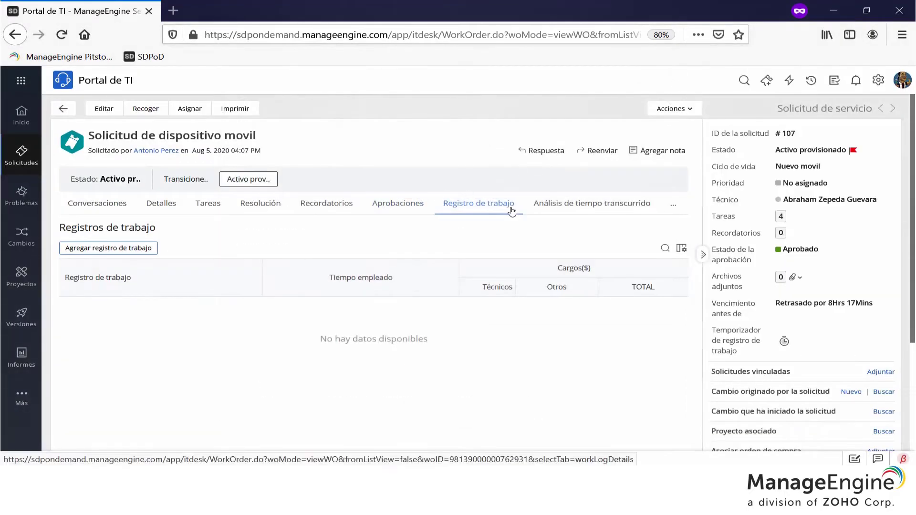
Review the request's elapsed time analysis, including the breakdowns by status, group and technician.
click(553, 209)
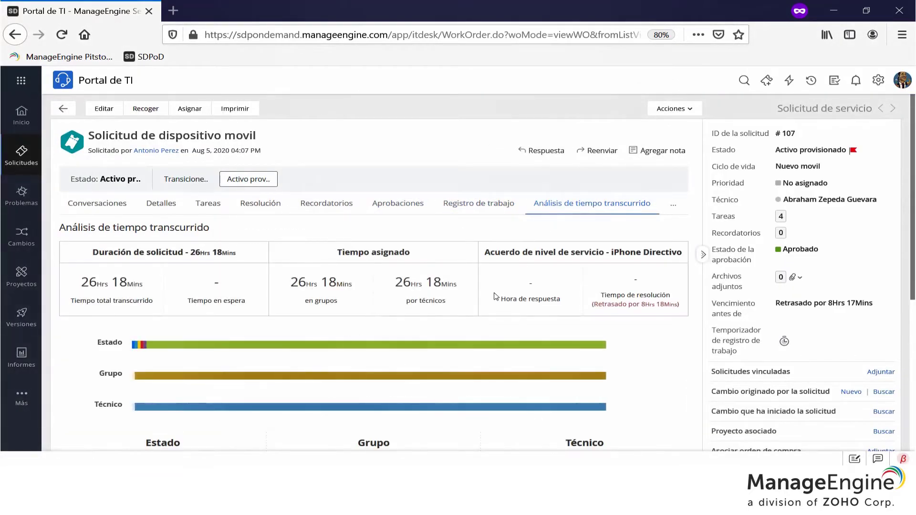
scroll(489, 301, down, 4)
scroll(489, 302, down, 2)
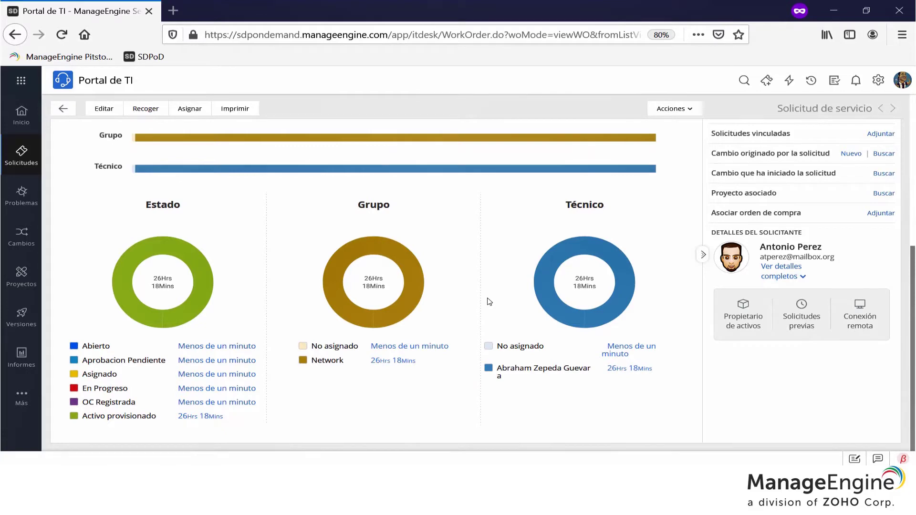
scroll(488, 301, up, 2)
scroll(489, 301, down, 1)
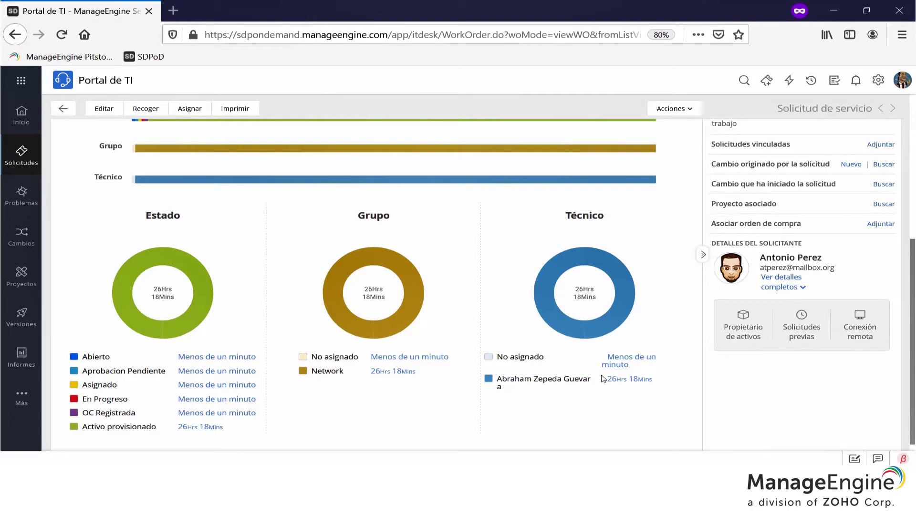
scroll(602, 379, up, 5)
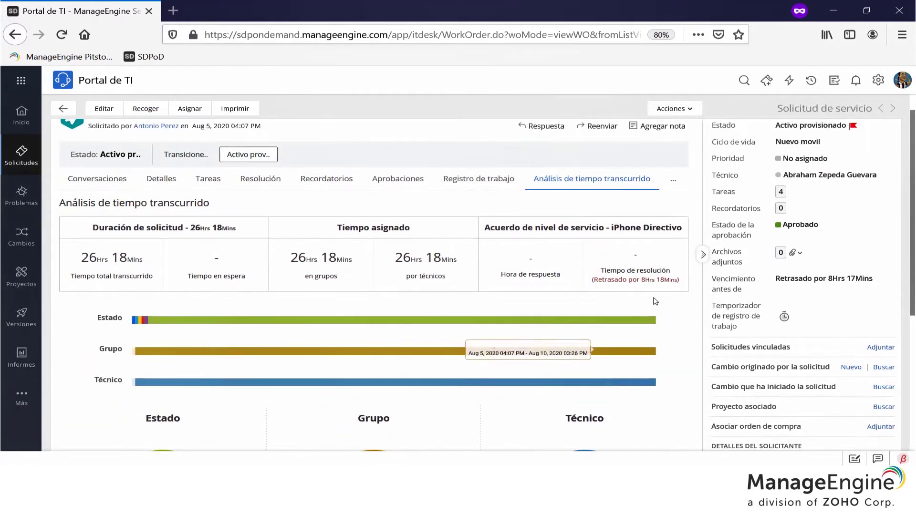
Open the request's history and read through its logged operations, from the latest transition back to its creation.
click(674, 185)
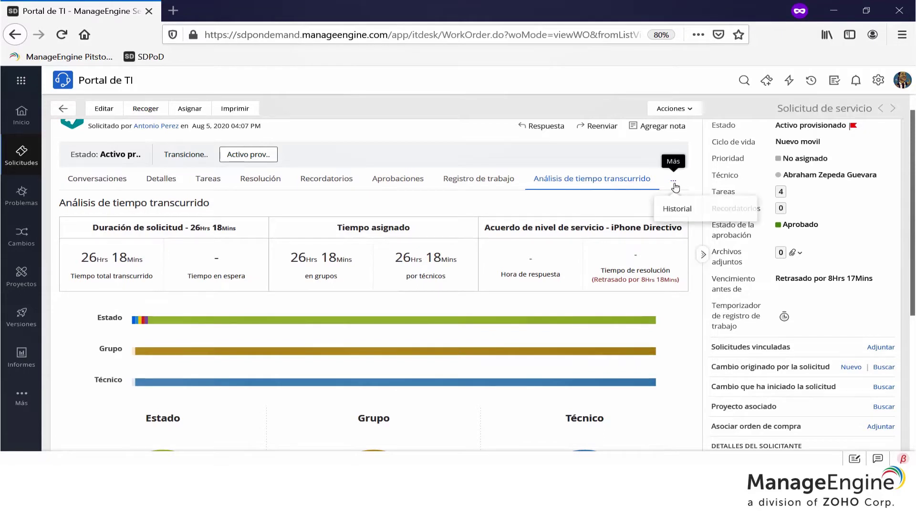
click(677, 209)
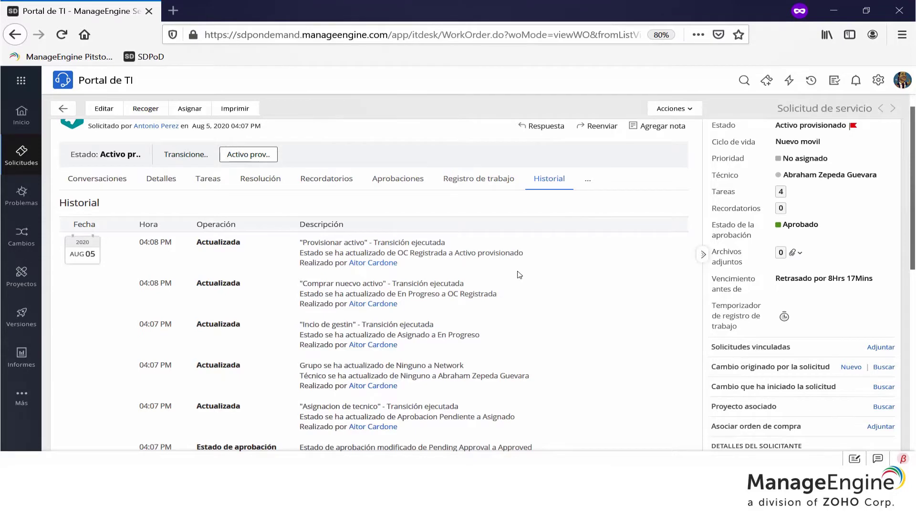
scroll(519, 275, down, 10)
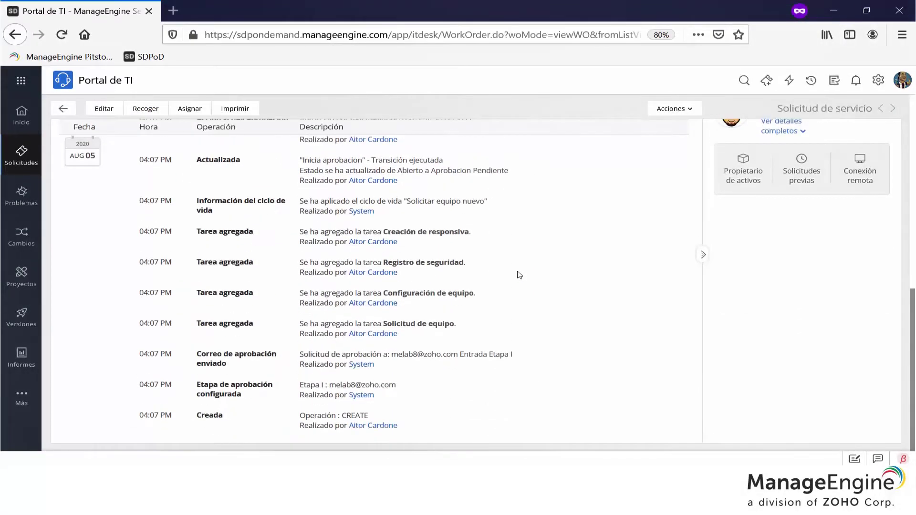
scroll(520, 274, up, 10)
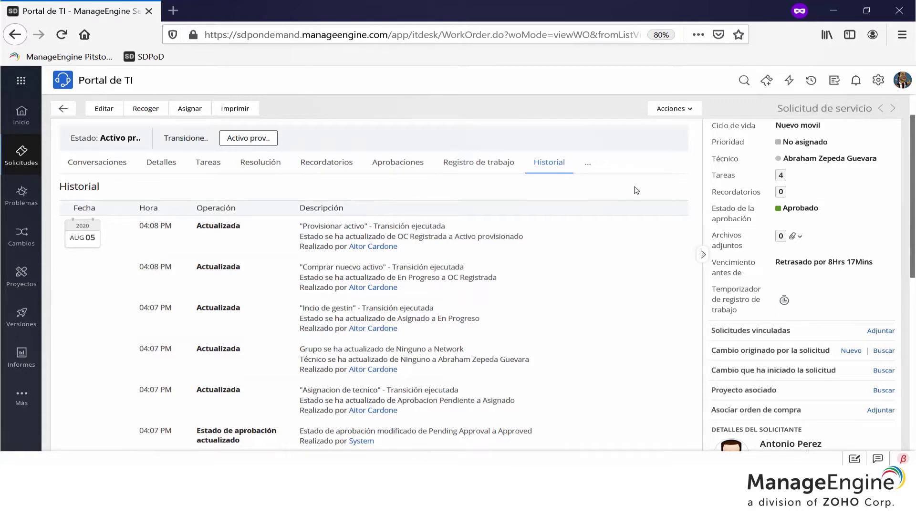
scroll(730, 169, up, 1)
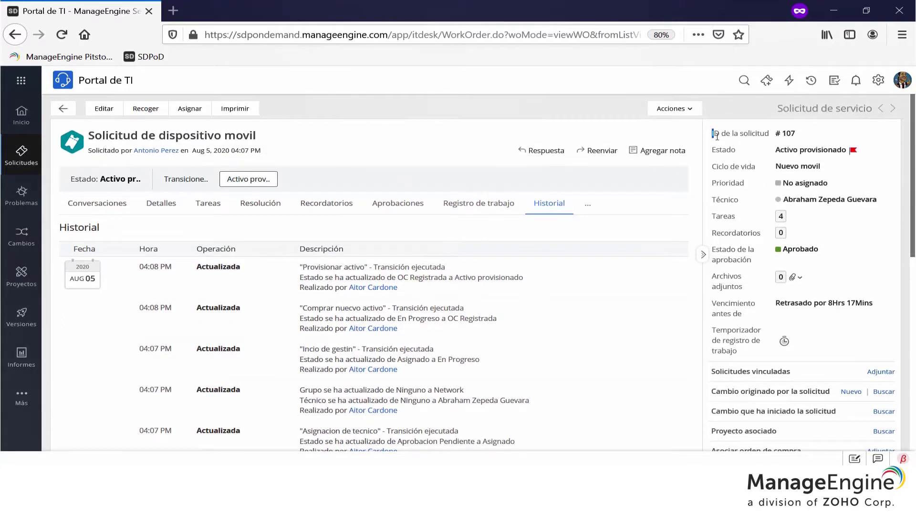
Associate the open change "Test" with the request as the change that initiated it.
mouse_move(716, 137)
mouse_down()
mouse_move(805, 141)
mouse_move(716, 129)
mouse_up()
scroll(847, 222, down, 3)
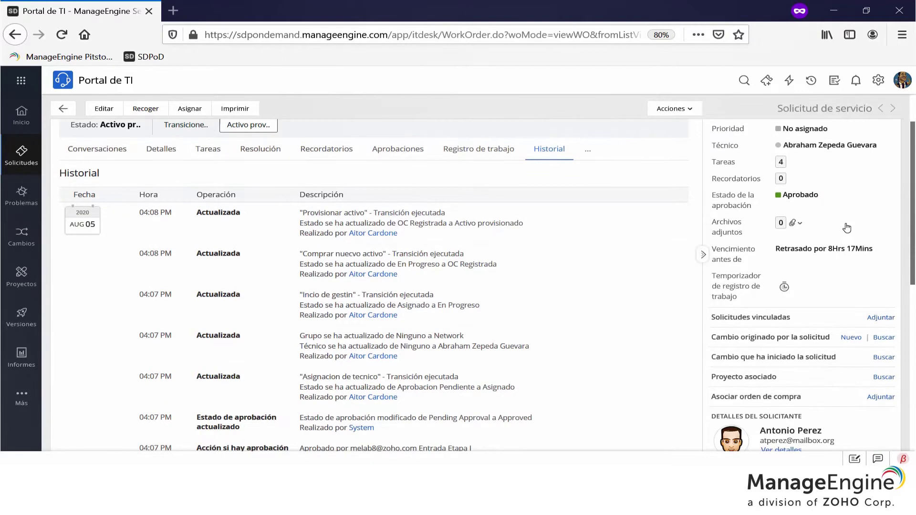
scroll(847, 228, down, 1)
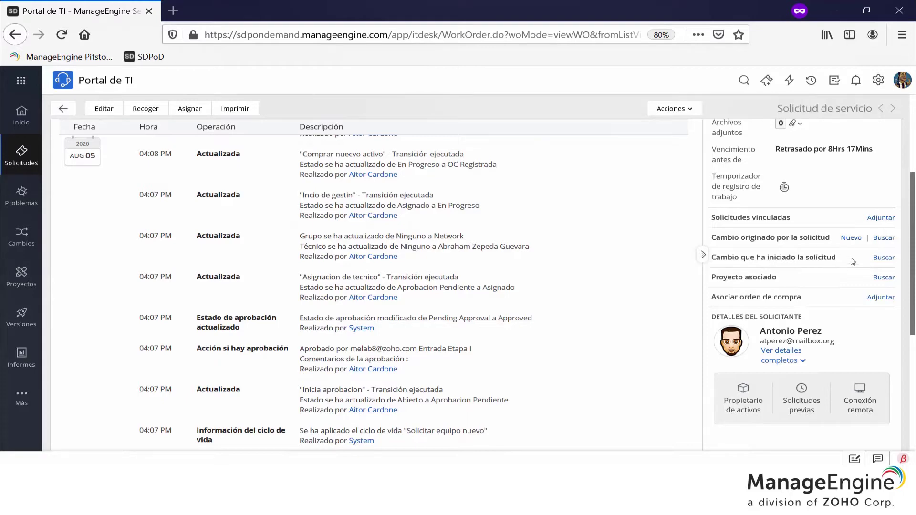
click(881, 259)
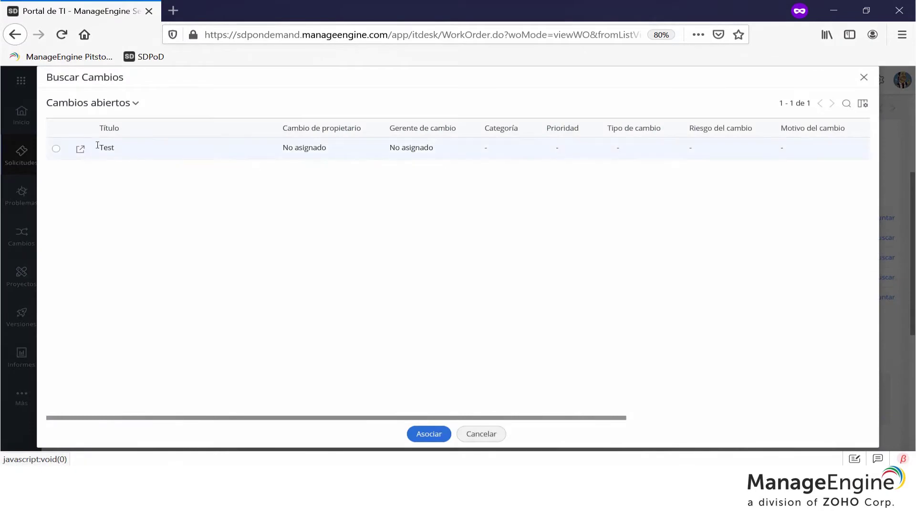
click(56, 148)
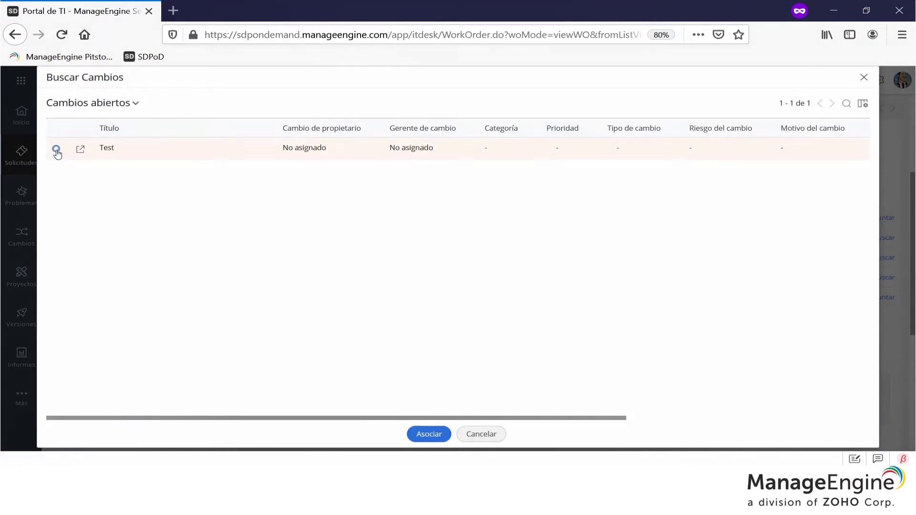
click(428, 435)
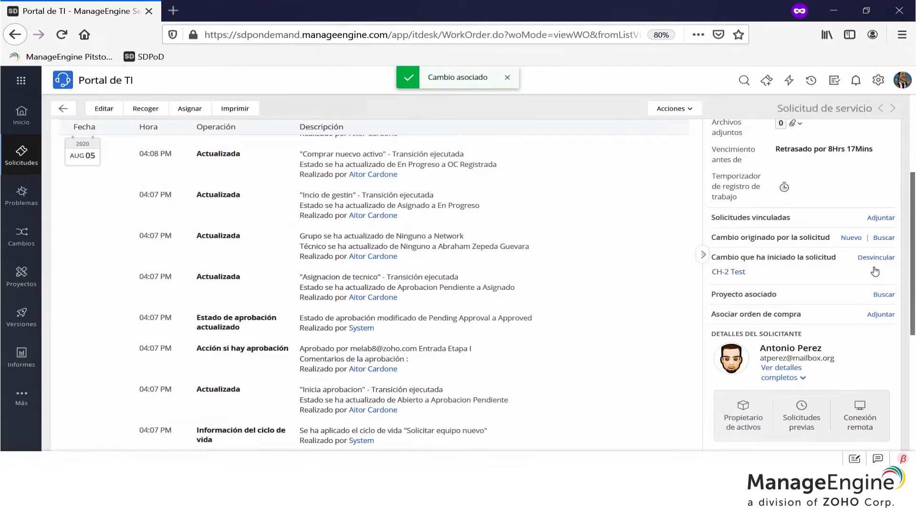
Associate the project "Remodelación de IDF" with the request.
click(883, 295)
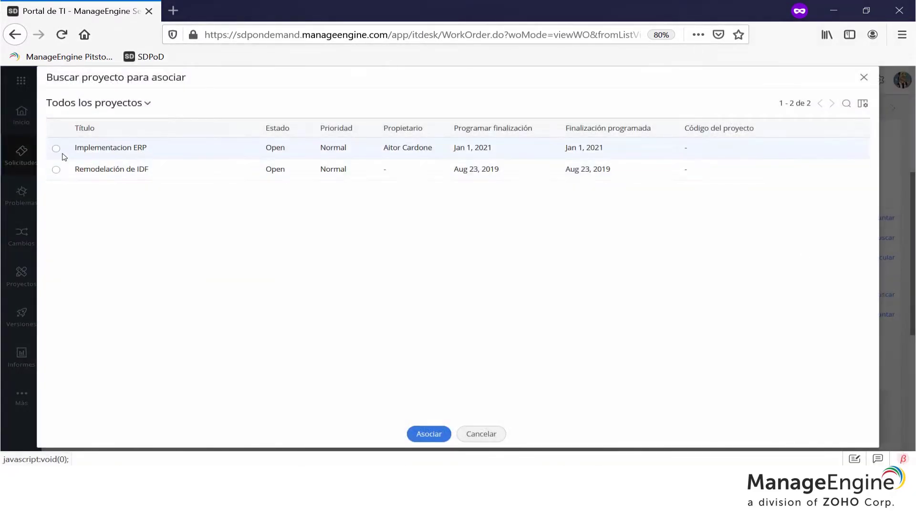
click(56, 170)
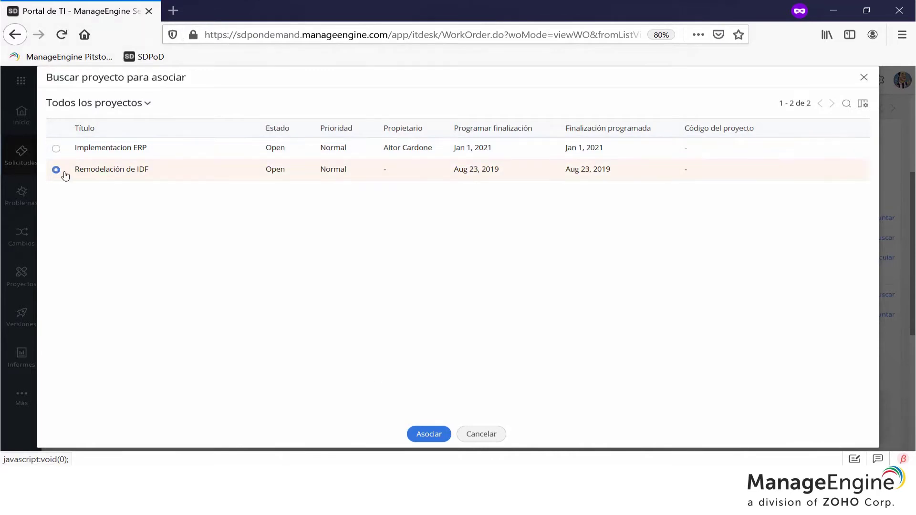
click(428, 435)
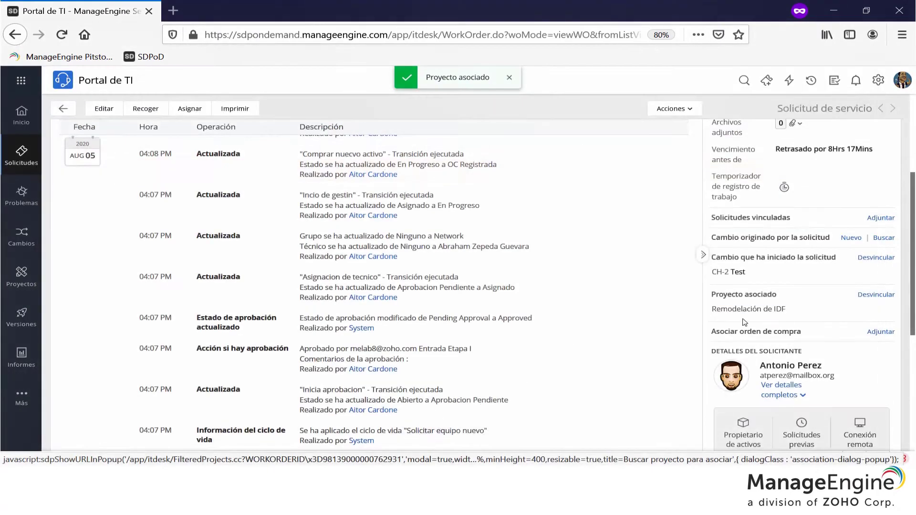
Look over the requester's details in the request, return to the list of all requests and inspect request 107's overdue flag.
scroll(854, 331, down, 3)
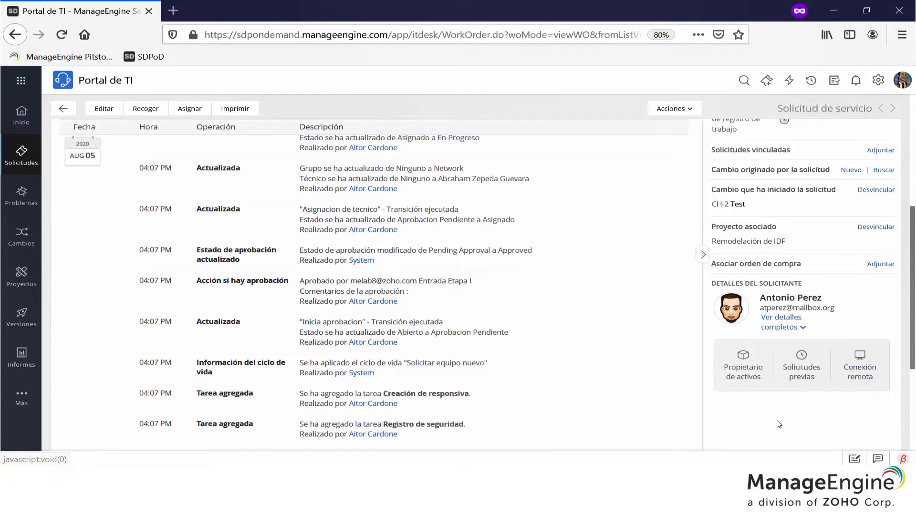
scroll(669, 370, up, 5)
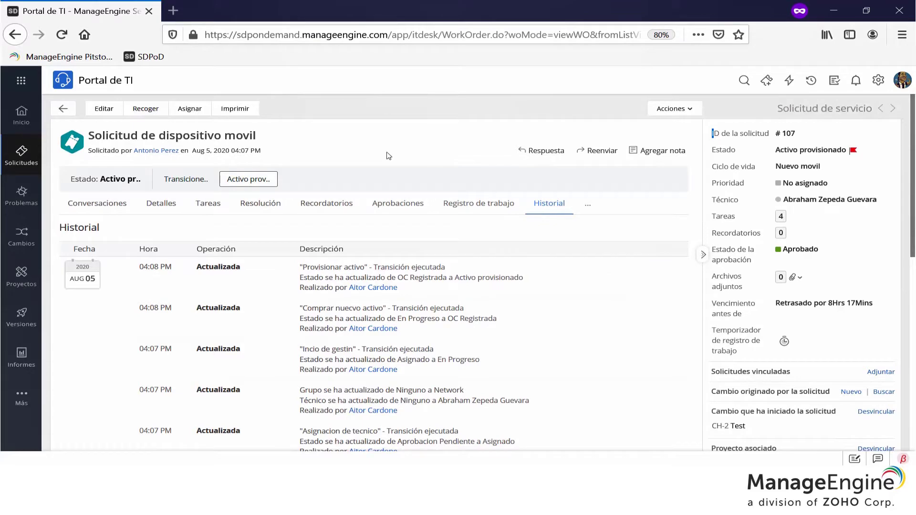
click(66, 109)
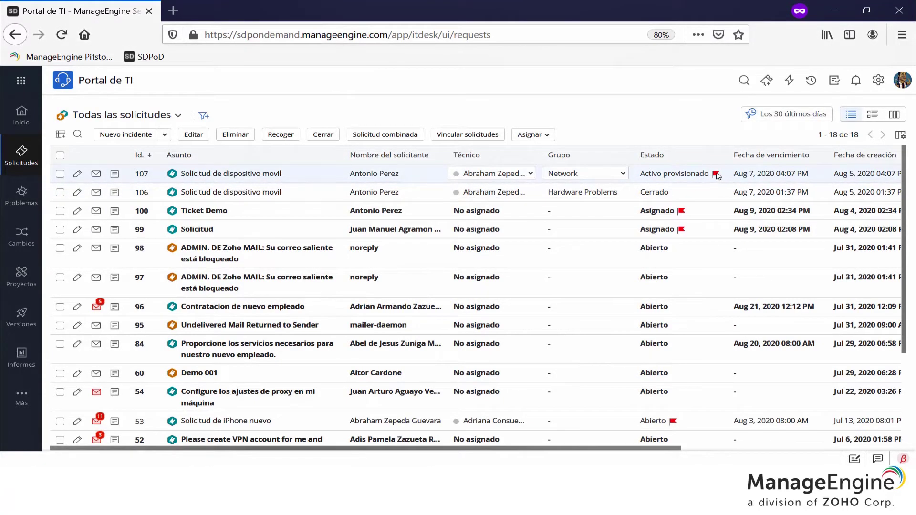
mouse_move(718, 176)
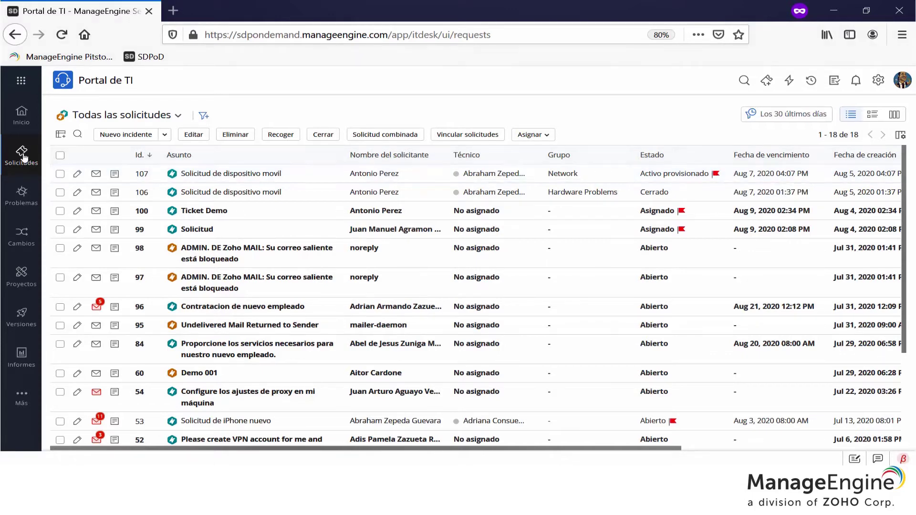
Batch edit requests 107, 106 and 100 to set their urgency to Bajo, and apply the update.
click(59, 173)
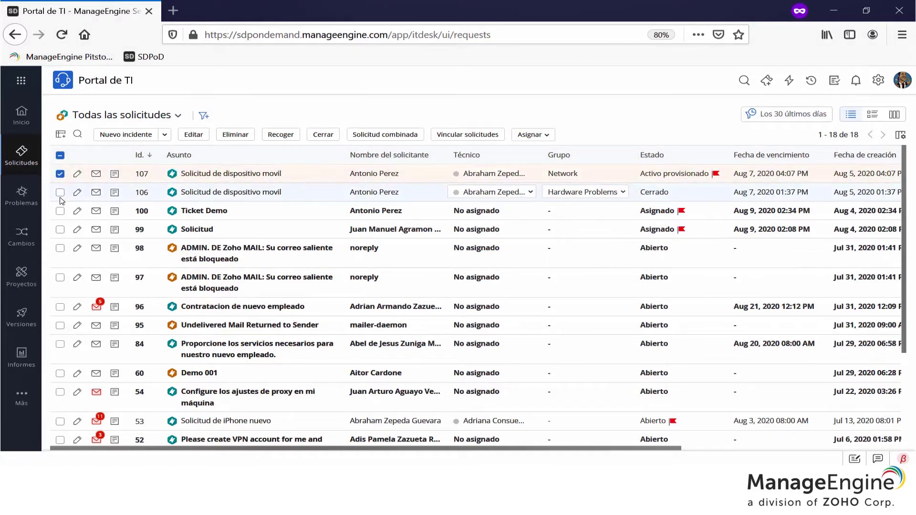
click(60, 192)
click(60, 211)
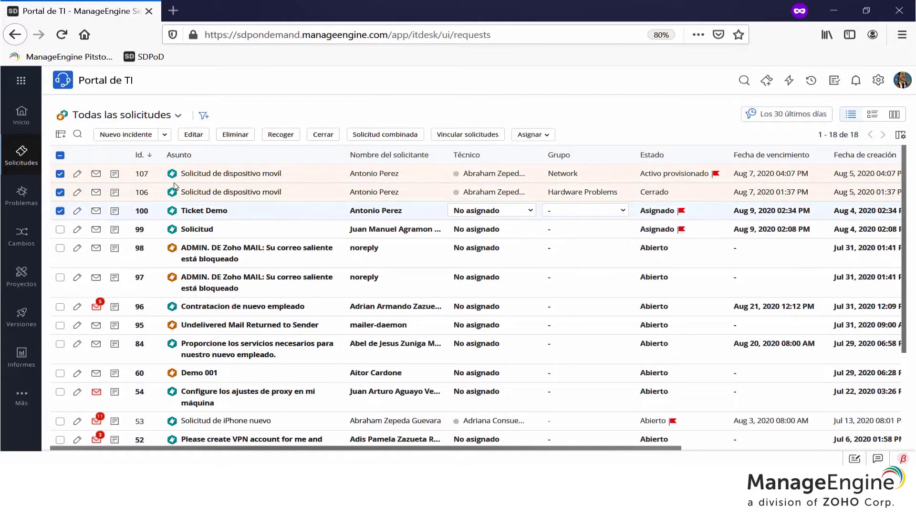
click(205, 136)
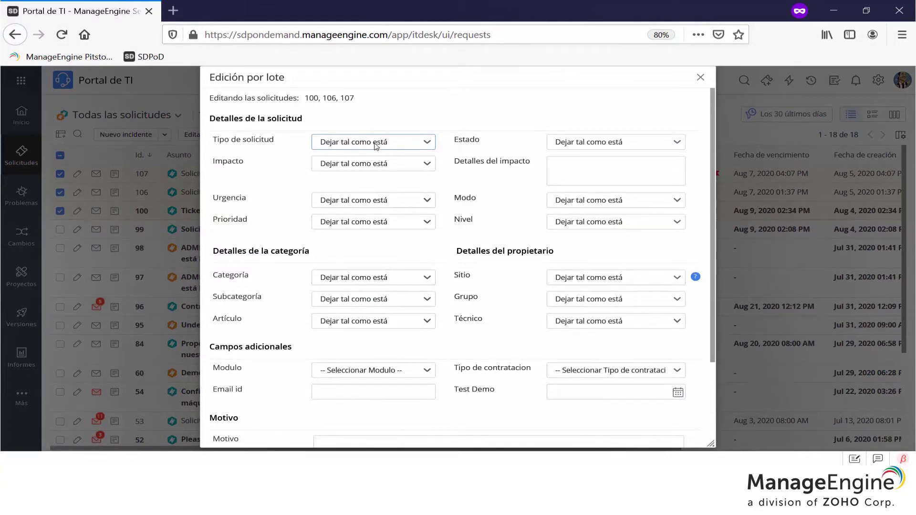
click(386, 201)
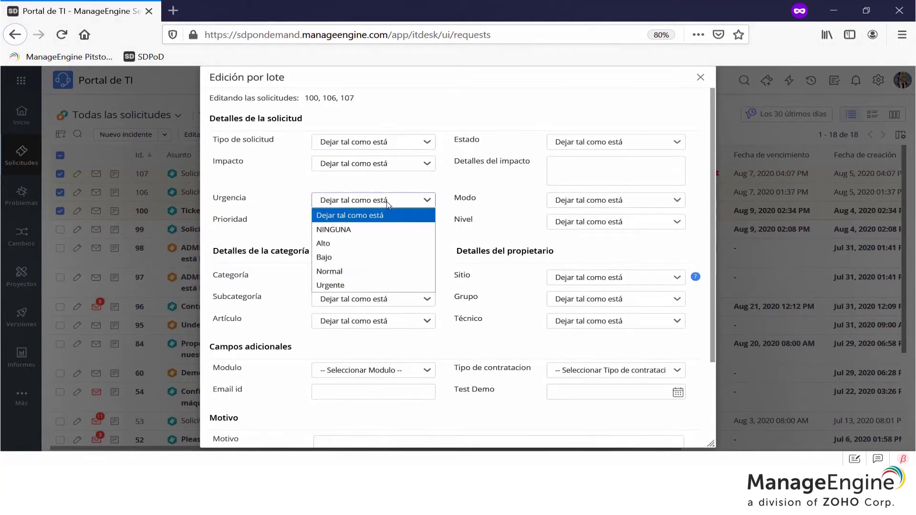
click(375, 258)
scroll(374, 267, down, 3)
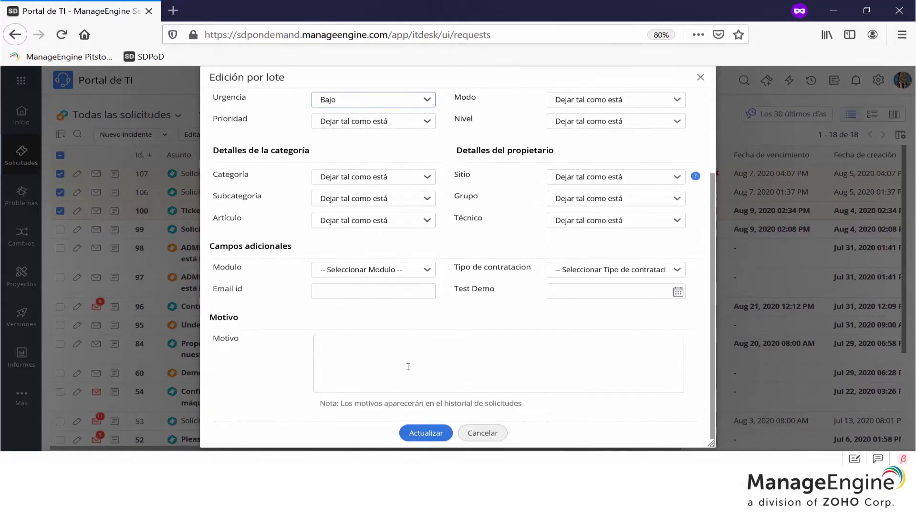
click(426, 434)
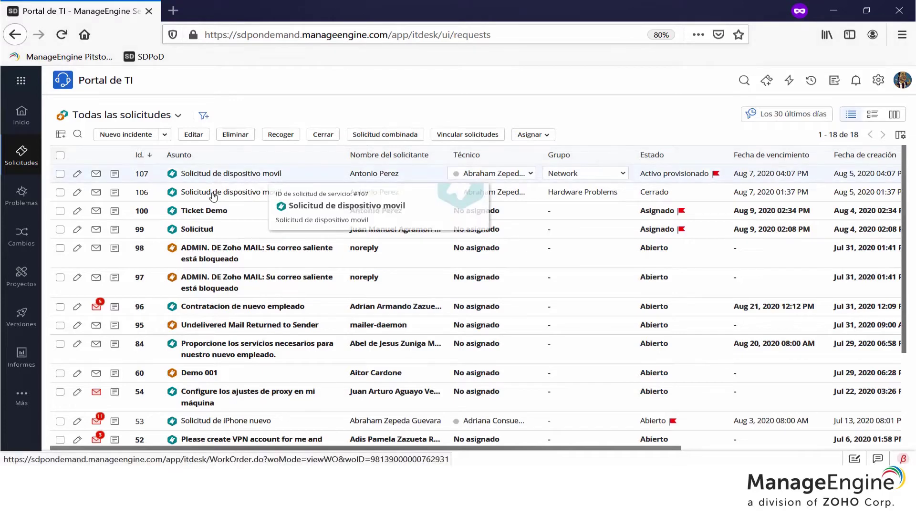
Merge requests 107 and 106, keeping 106 - Solicitud de dispositivo movil as the main request.
click(60, 175)
click(60, 193)
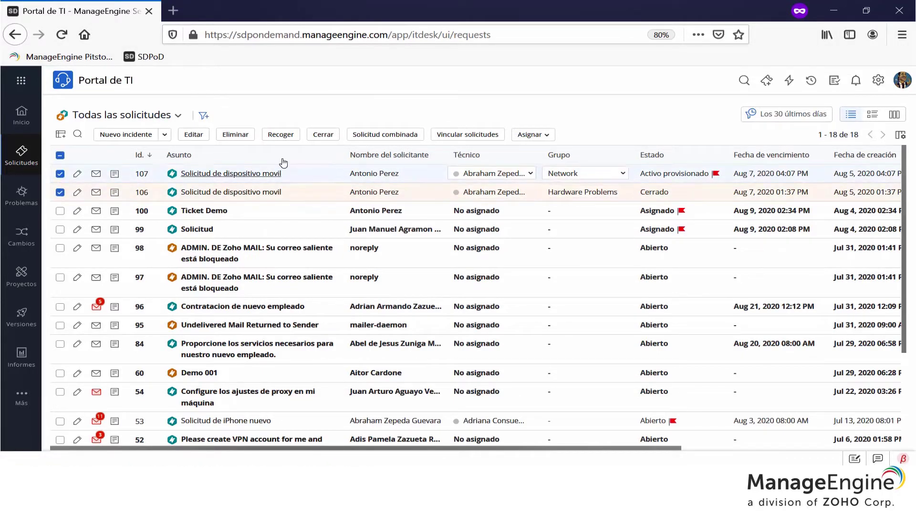
click(398, 135)
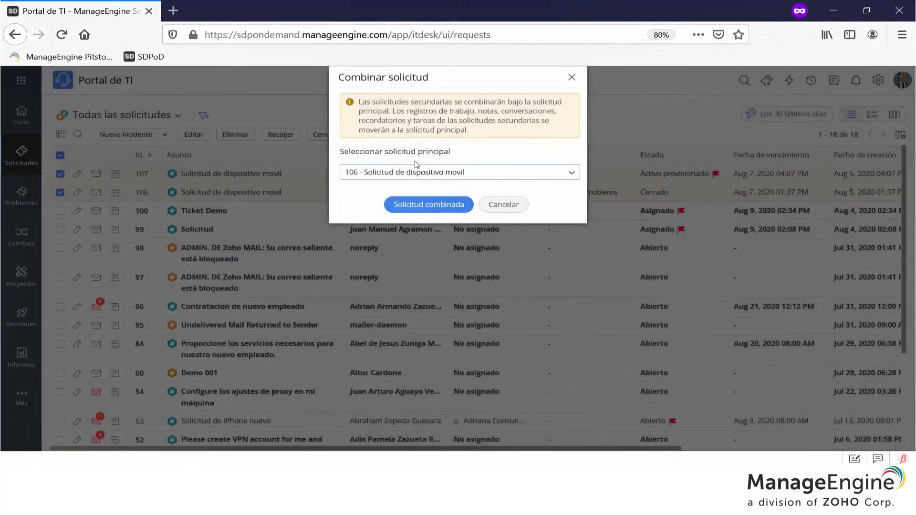
click(442, 208)
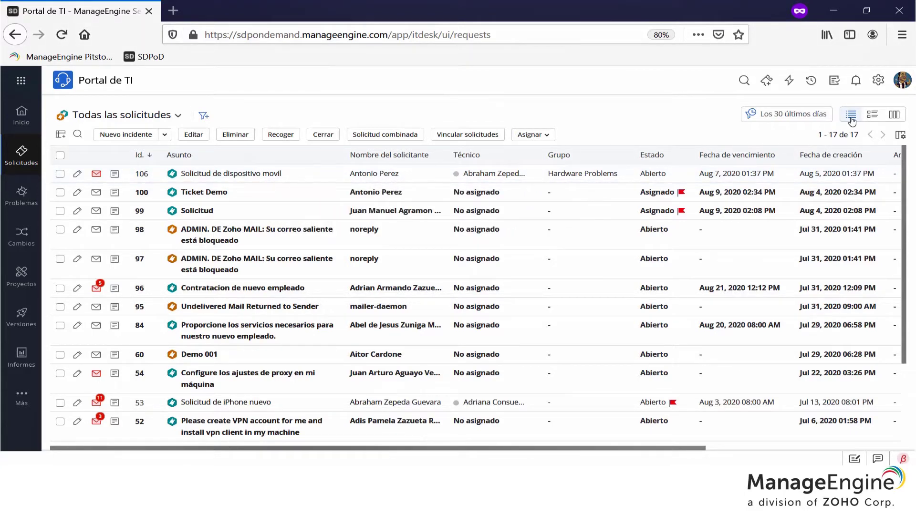
Check the time periods available for filtering the request list and close the options without choosing one.
click(808, 113)
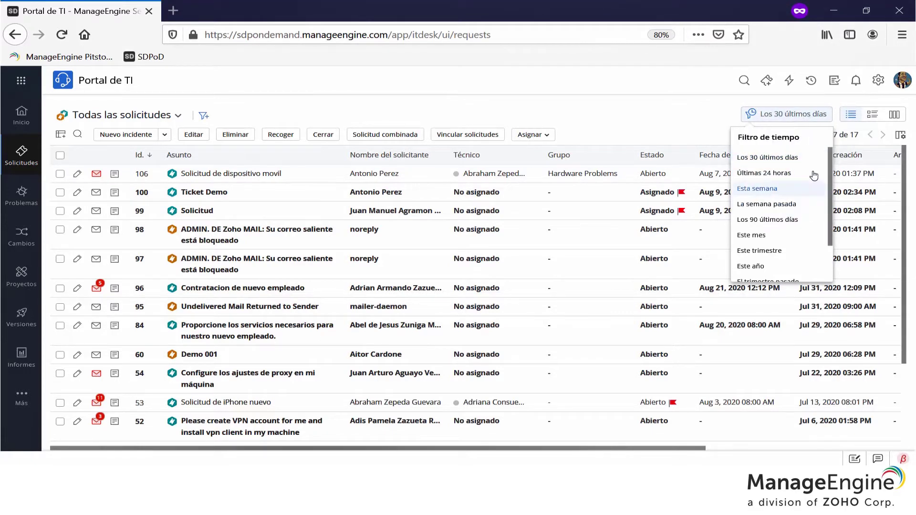
click(700, 108)
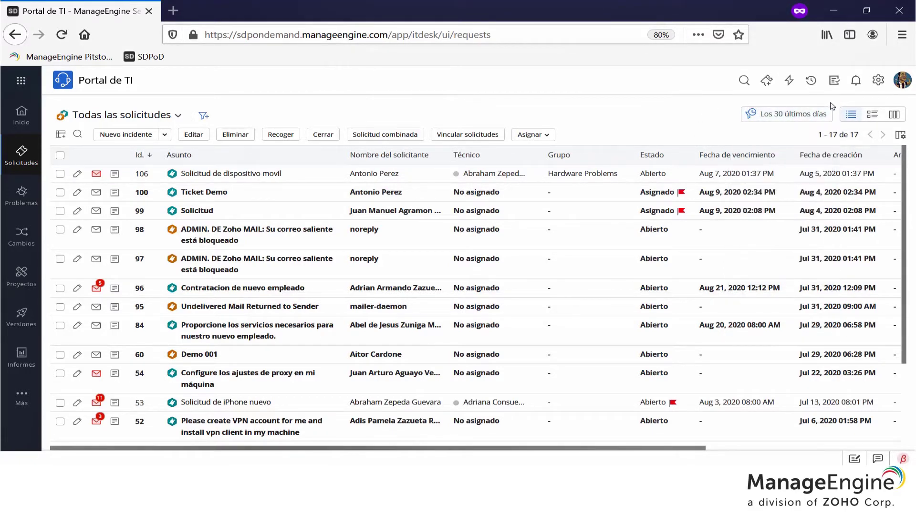
Show the requests in the two-line detailed view and on the board grouped by Estado, and browse the Abierto column.
click(873, 119)
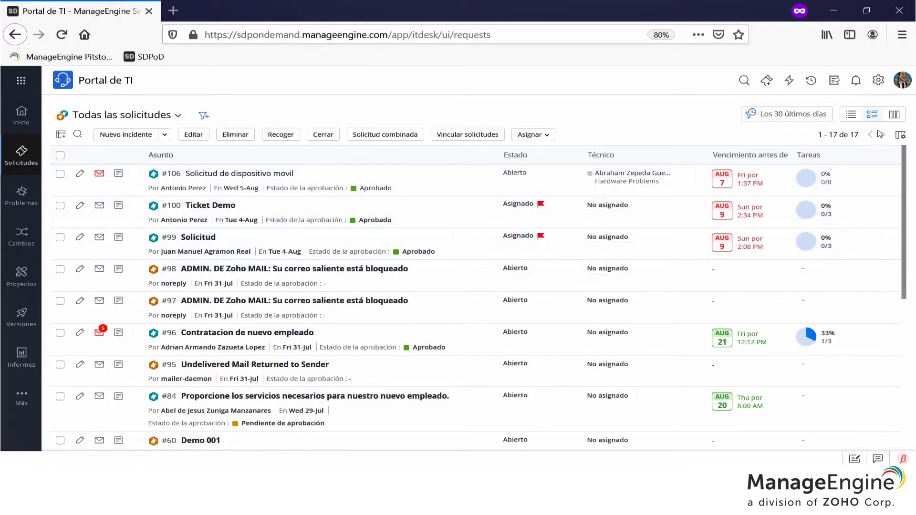
click(894, 114)
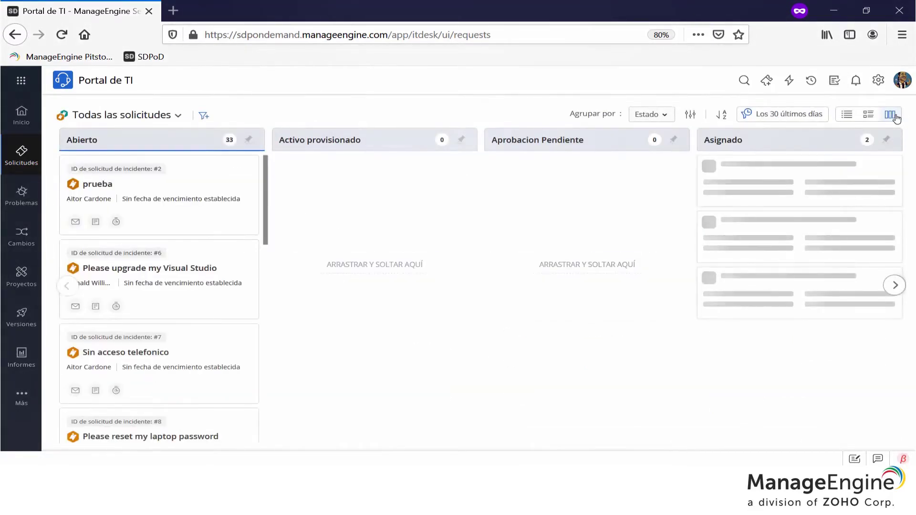
scroll(155, 159, down, 5)
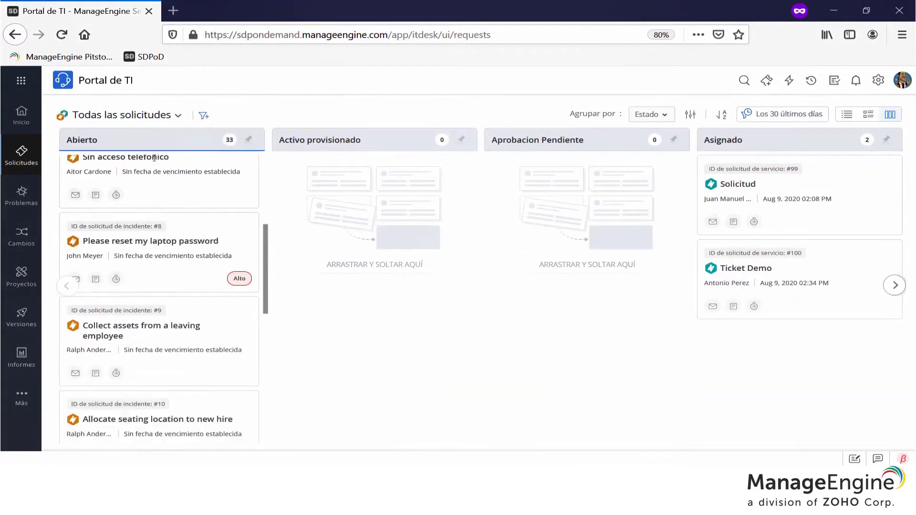
scroll(154, 159, up, 5)
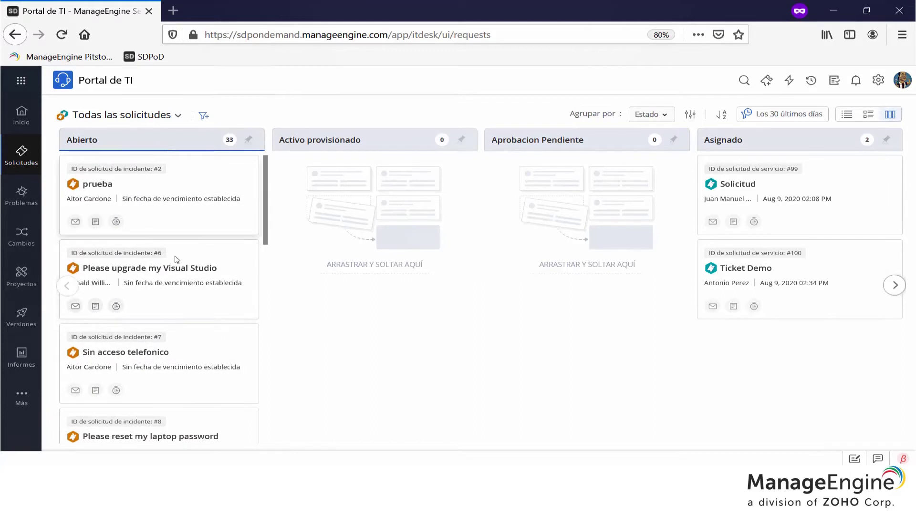
Move incident request 7, Sin acceso telefonico, from Abierto to Aprobacion Pendiente on the board, and return to the list view.
drag(176, 363, 599, 273)
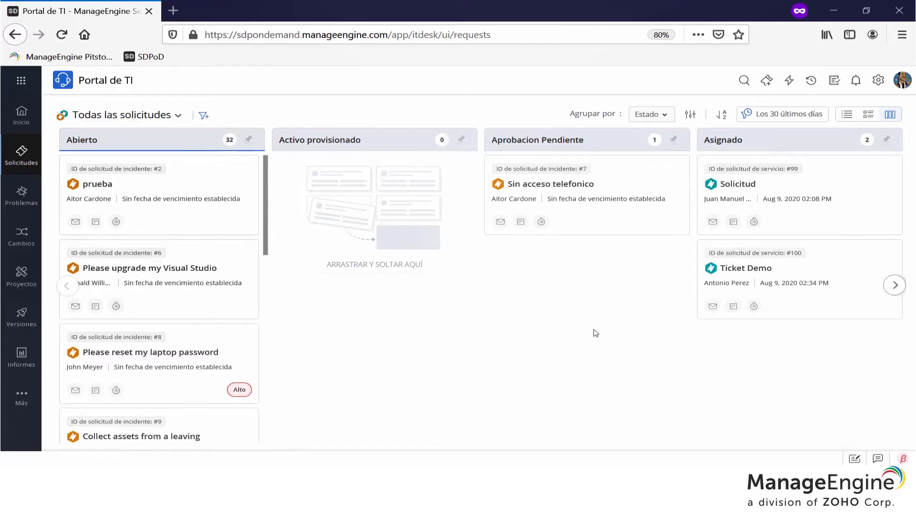
click(848, 114)
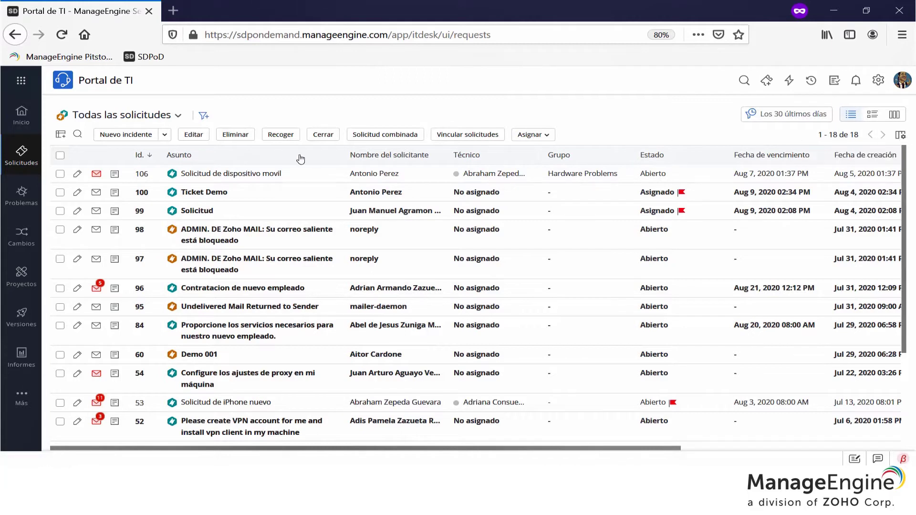
Go to the Problemas module, start a new problem and look over the fields of its form.
click(41, 195)
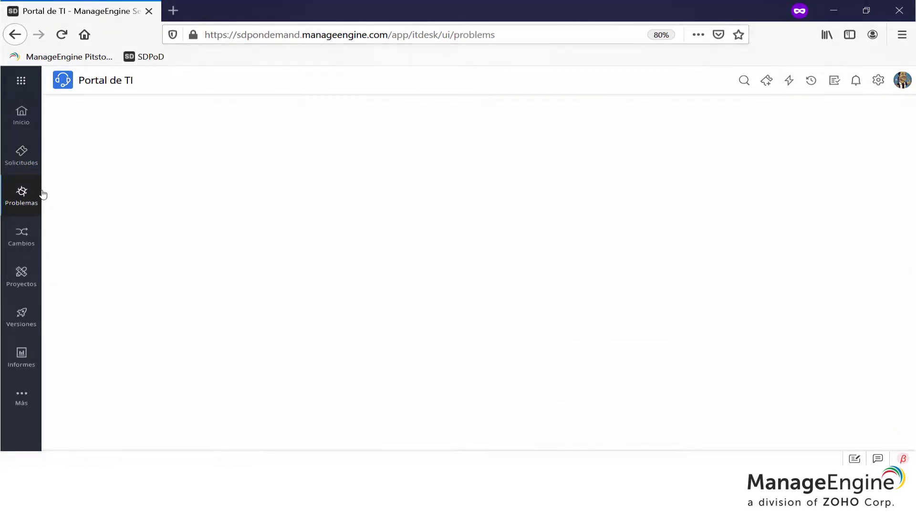
mouse_move(211, 184)
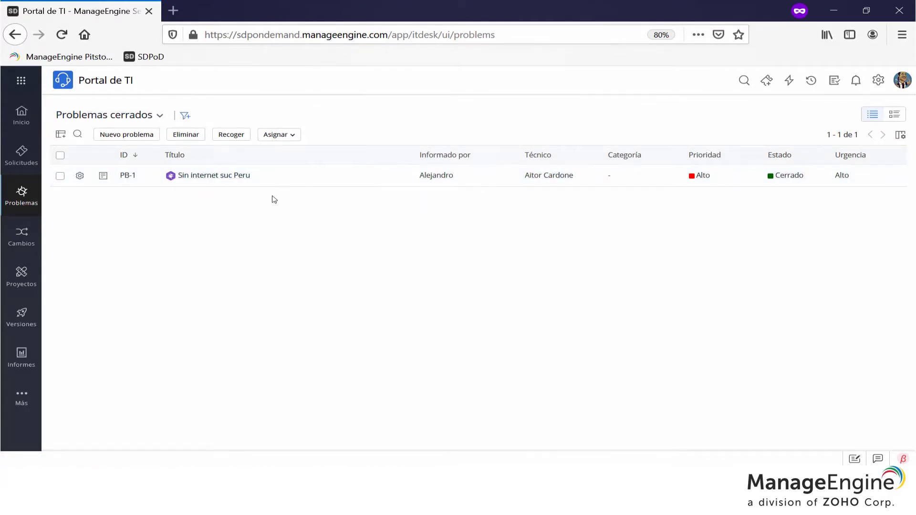
click(140, 134)
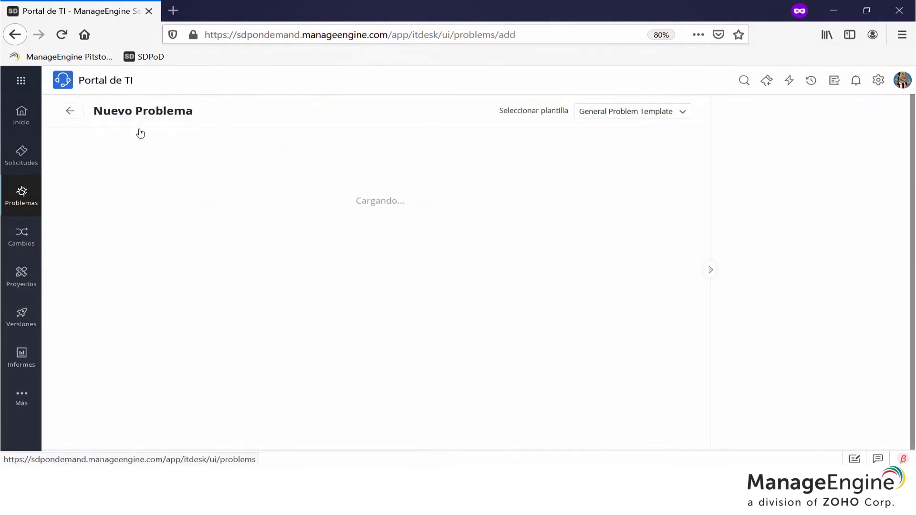
scroll(270, 180, down, 3)
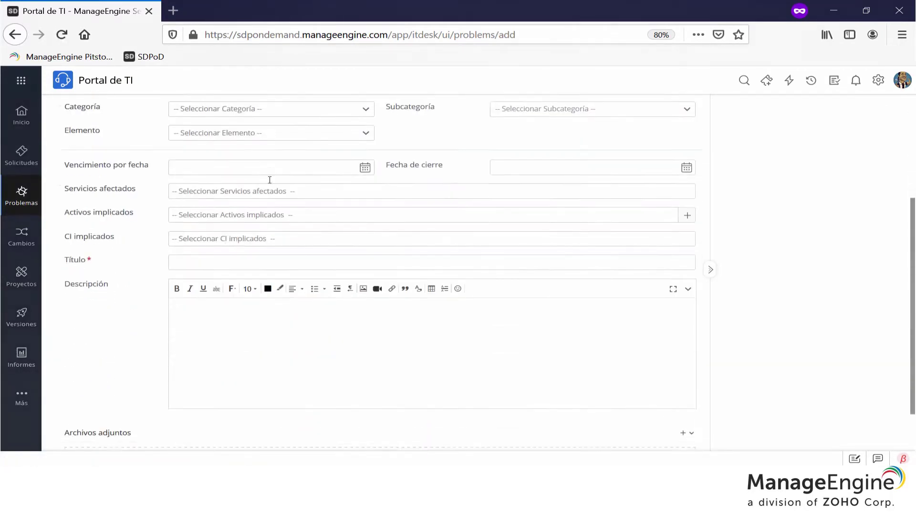
scroll(269, 180, down, 2)
scroll(270, 180, up, 5)
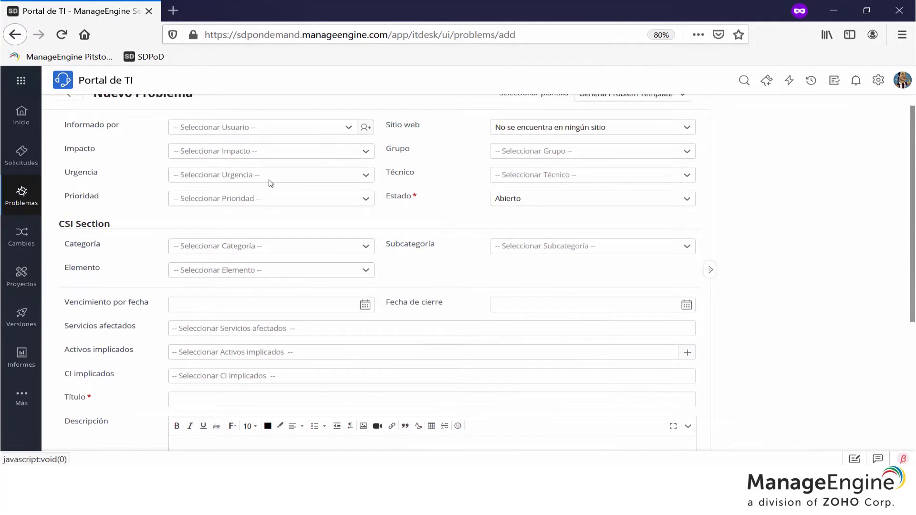
Set the new problem's Categoría to 01-Computo Distribuido and its Grupo to Hardware Problems, leaving Elemento unselected.
click(299, 256)
click(274, 303)
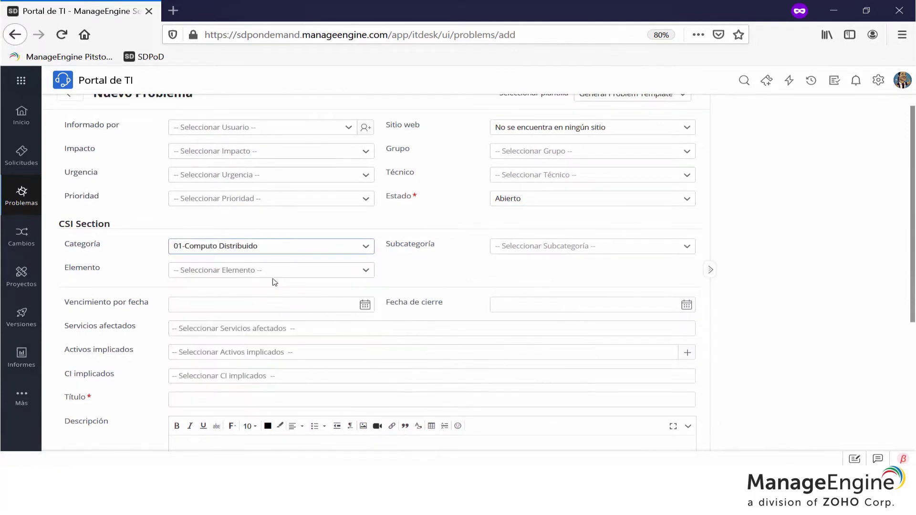
click(274, 270)
click(482, 268)
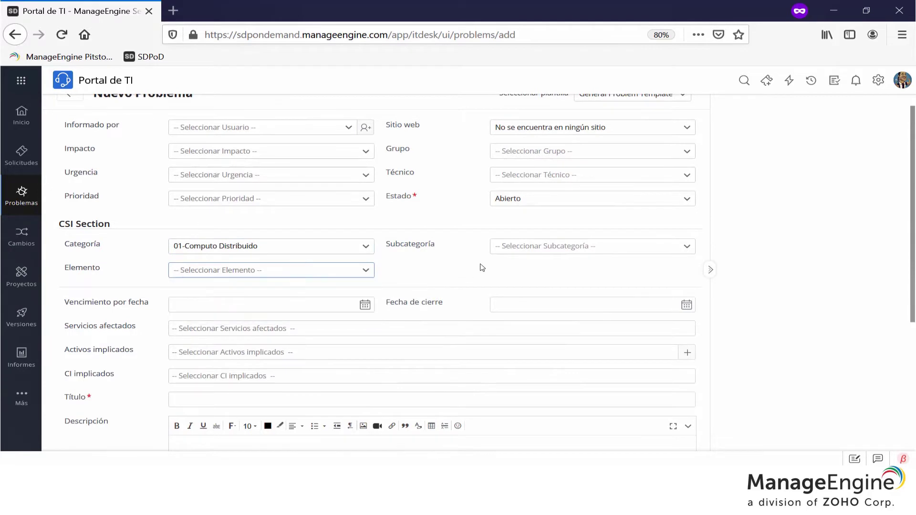
click(522, 154)
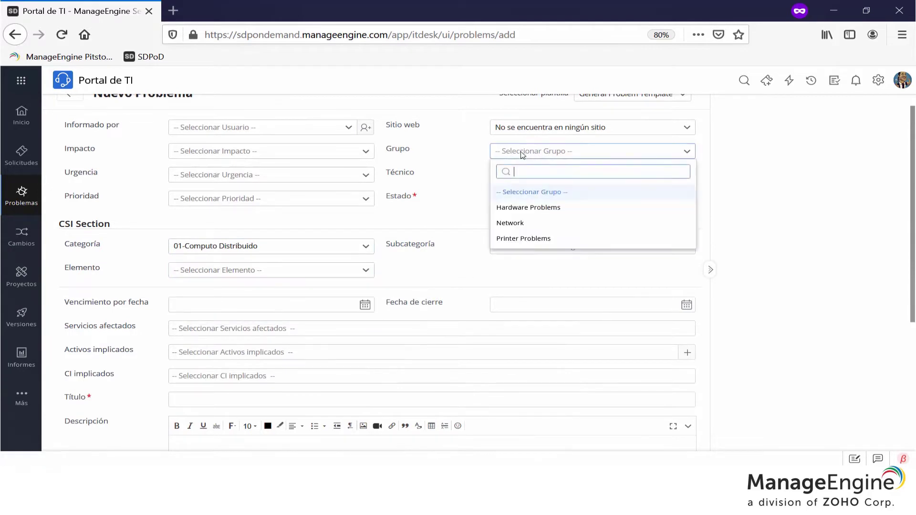
click(519, 206)
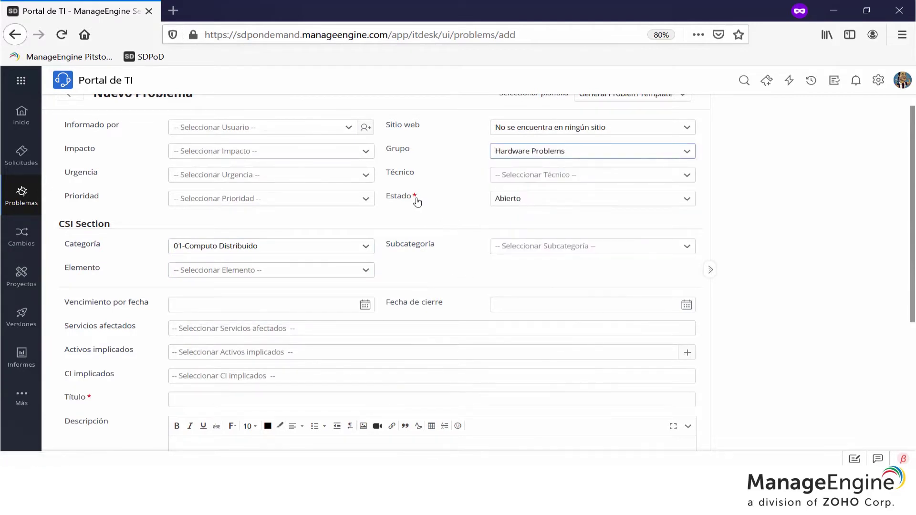
Add Servicios RH-TI and Intranet as the affected services of the new problem.
scroll(389, 249, down, 3)
click(313, 205)
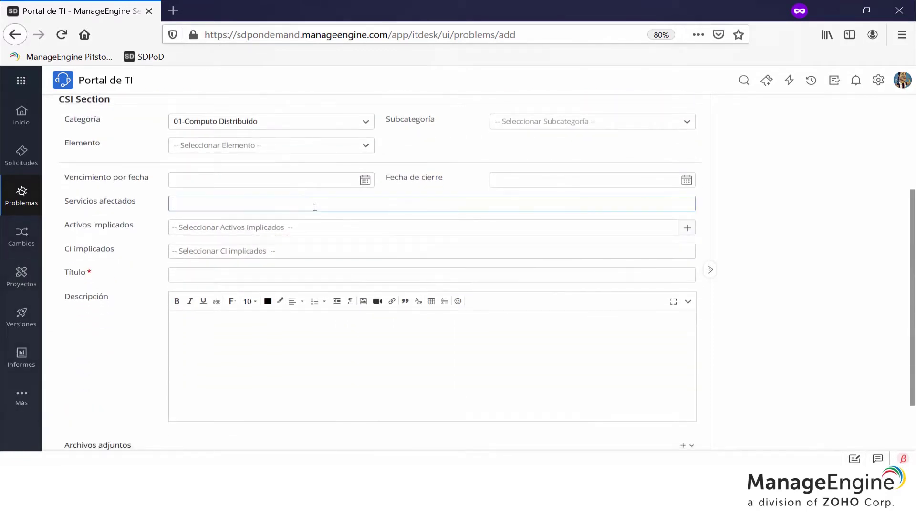
click(301, 259)
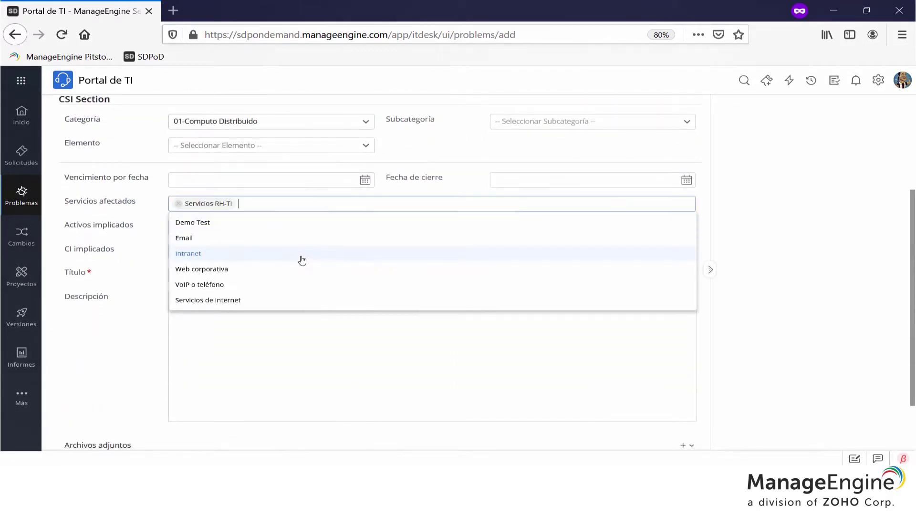
click(302, 259)
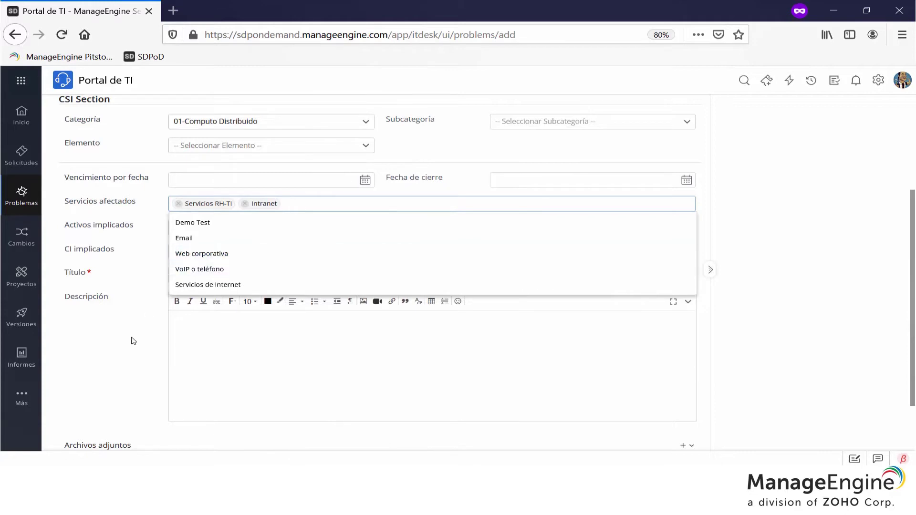
Add the assets 1013ABC, HOLA3BYE and Cisco ISR 4321 - PO# 3[2] to the new problem's Activos implicados.
click(224, 220)
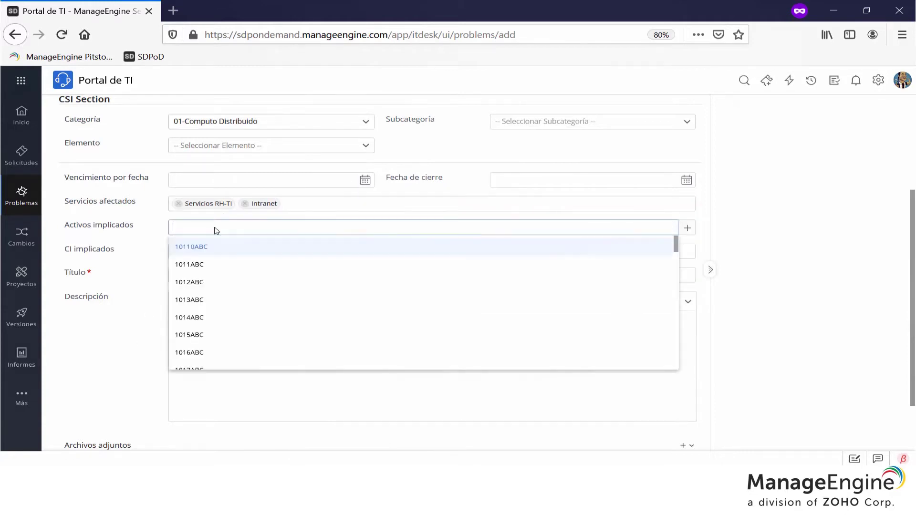
click(248, 298)
scroll(262, 334, down, 5)
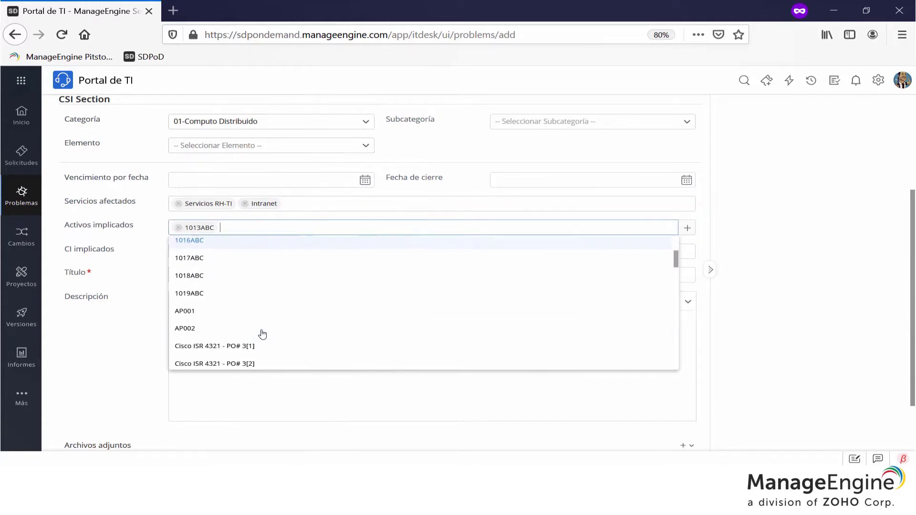
click(255, 319)
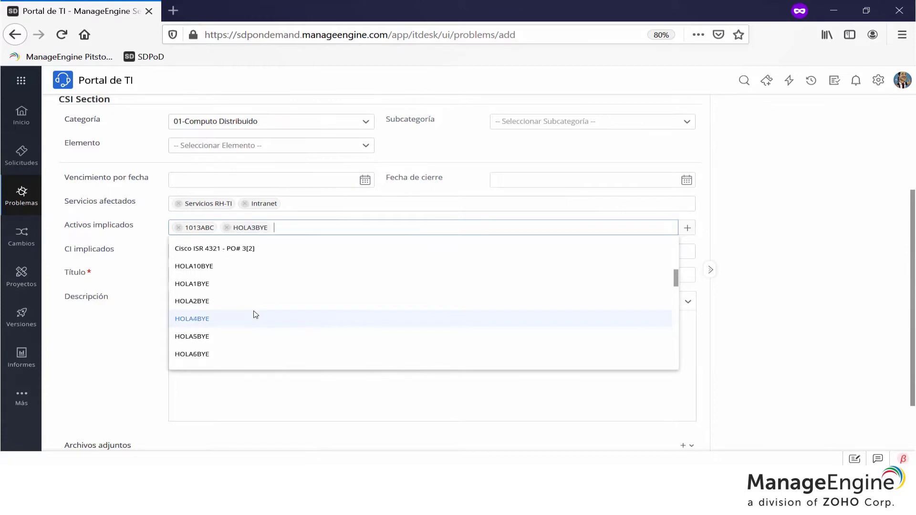
click(257, 249)
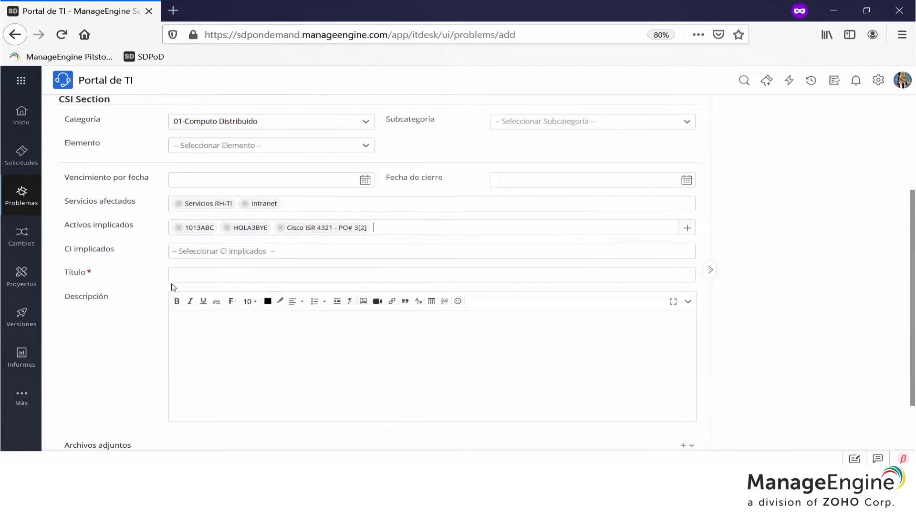
Browse the configuration items available for the new problem's CI implicados.
click(198, 257)
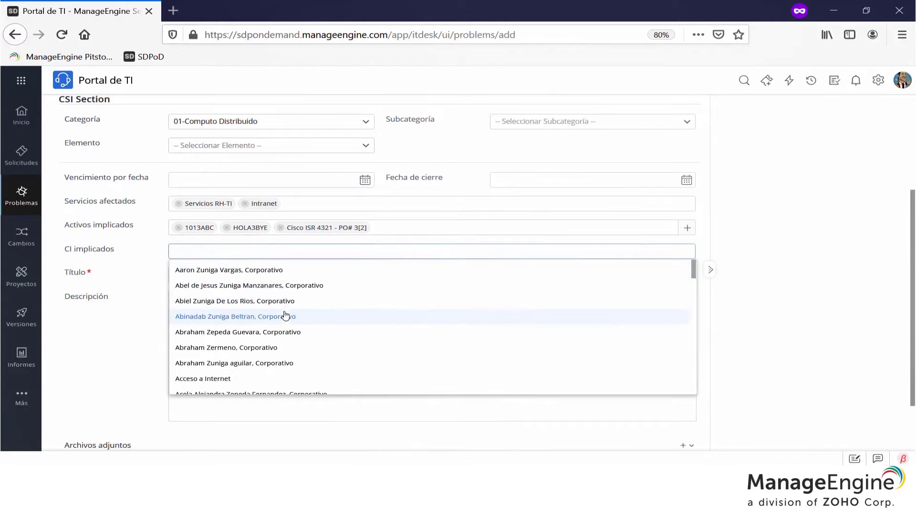
scroll(285, 315, down, 5)
scroll(285, 315, down, 1)
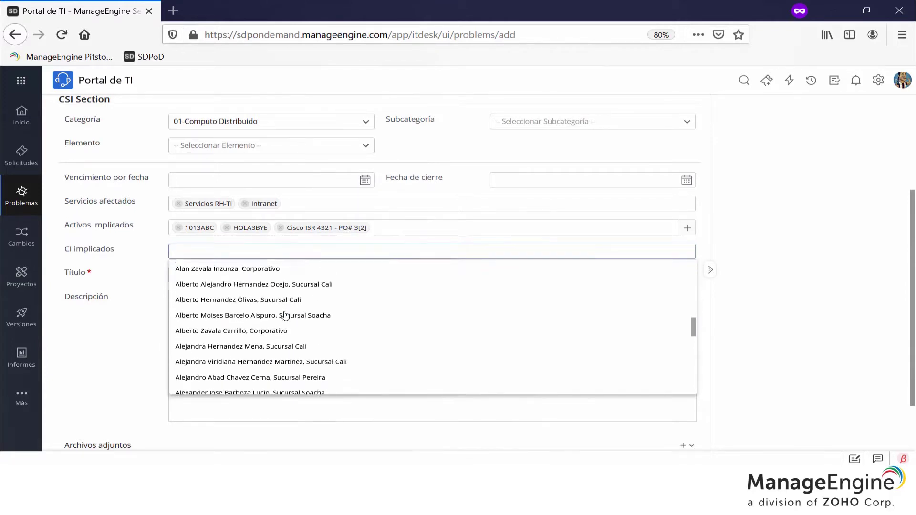